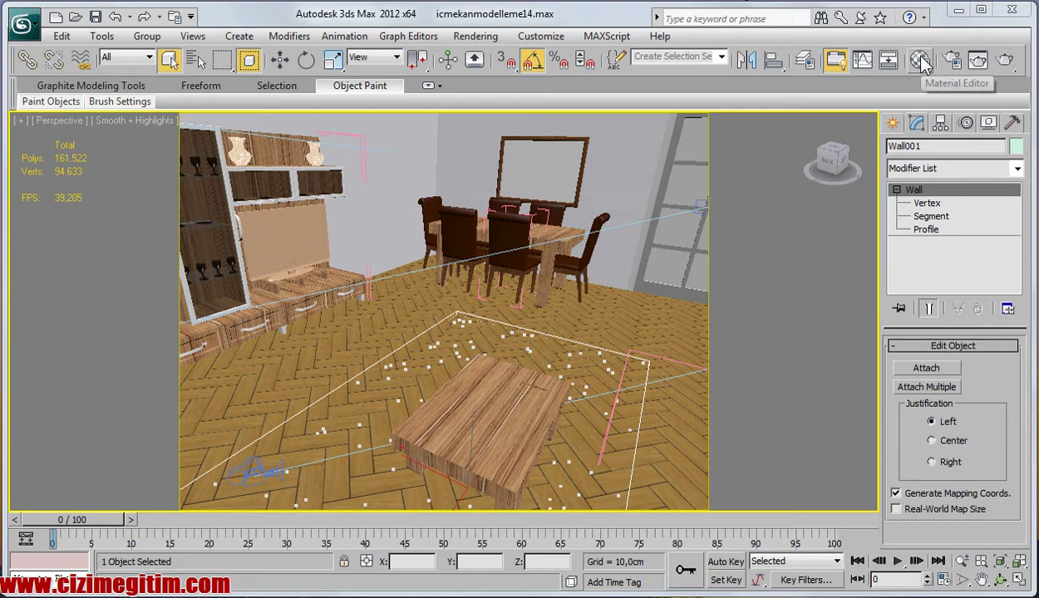
- Select the polygons of the coffee table's inset top
left_click_drag(757, 94, 791, 72)
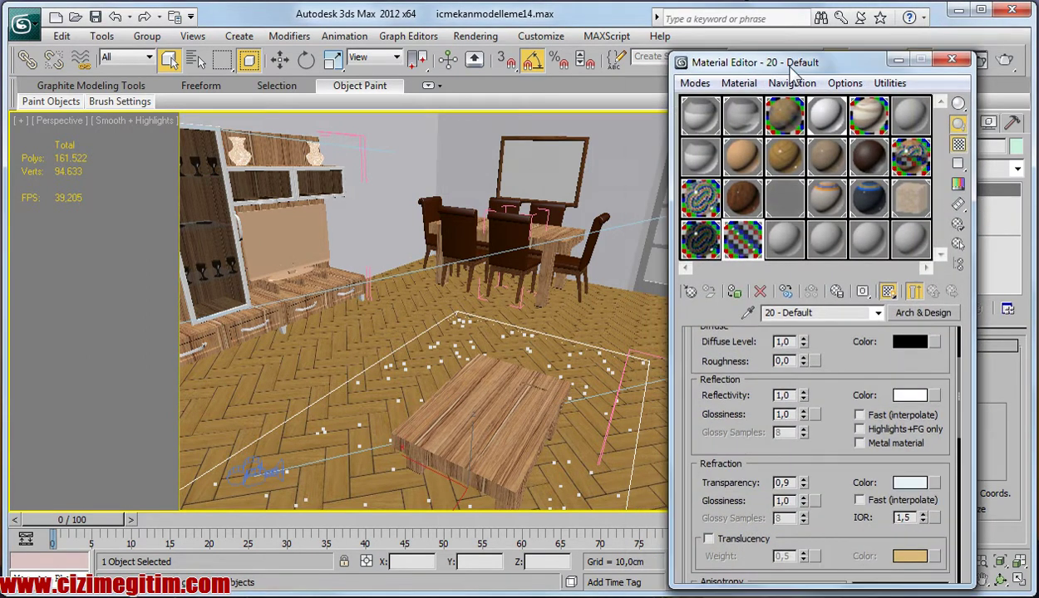
left_click(508, 395)
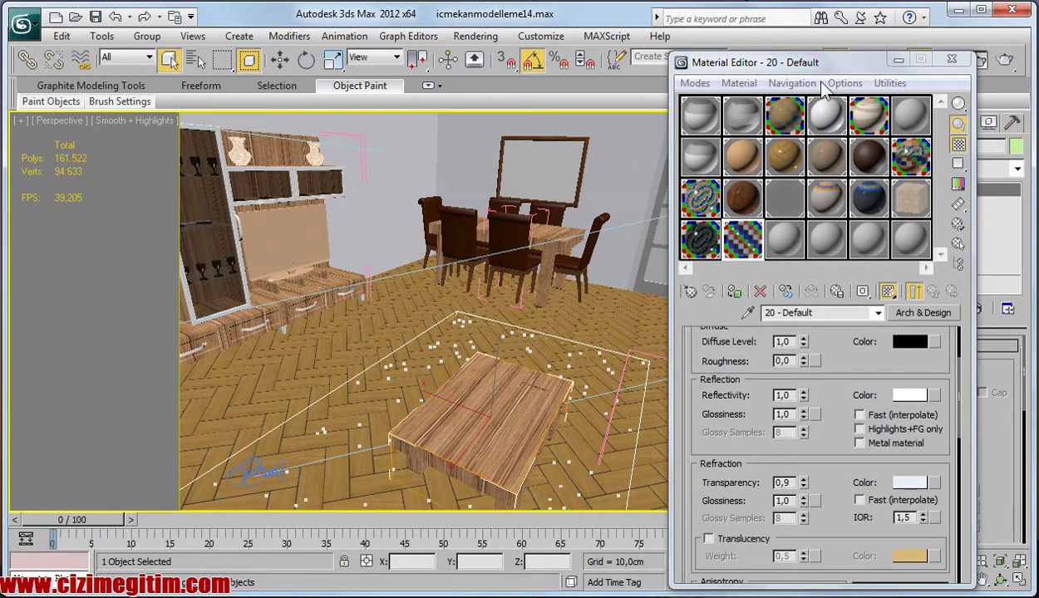
left_click(898, 60)
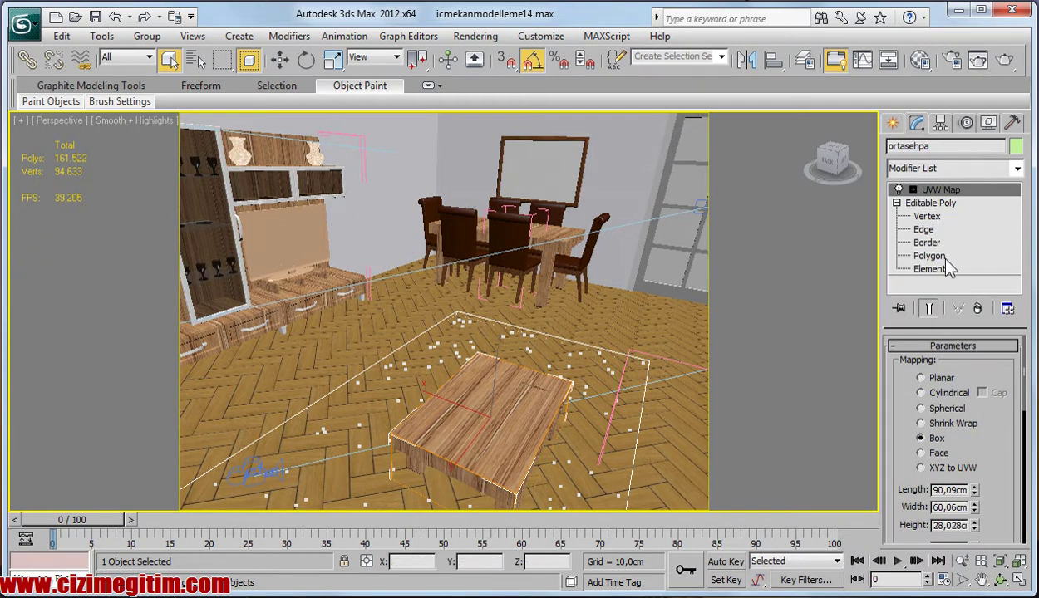
left_click(922, 254)
left_click(516, 423)
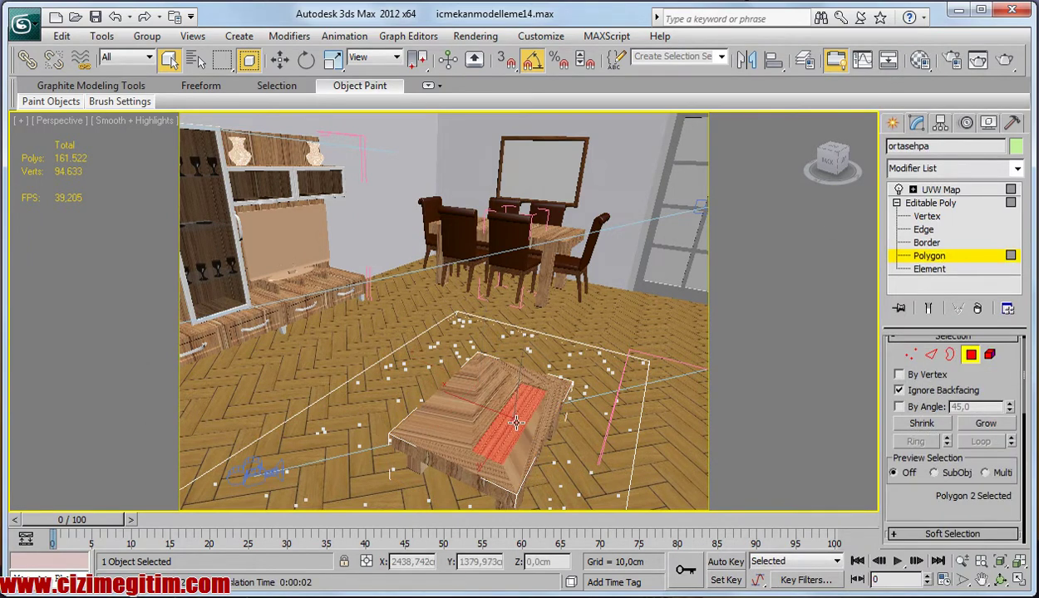
left_click(887, 60)
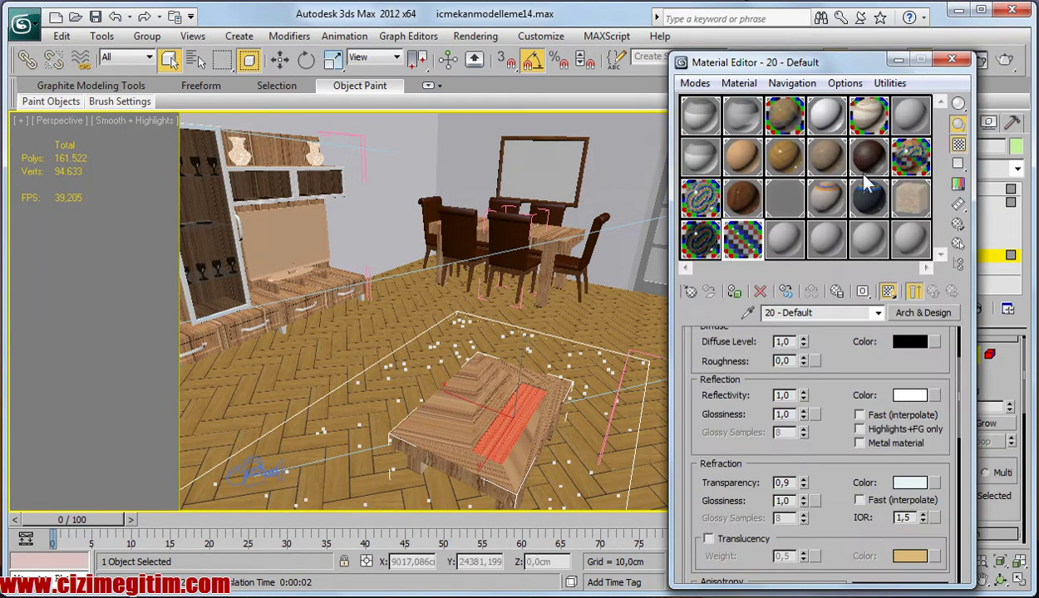
- Apply the 'solid cam' glass material to the table top and try Planar mapping
left_click(712, 237)
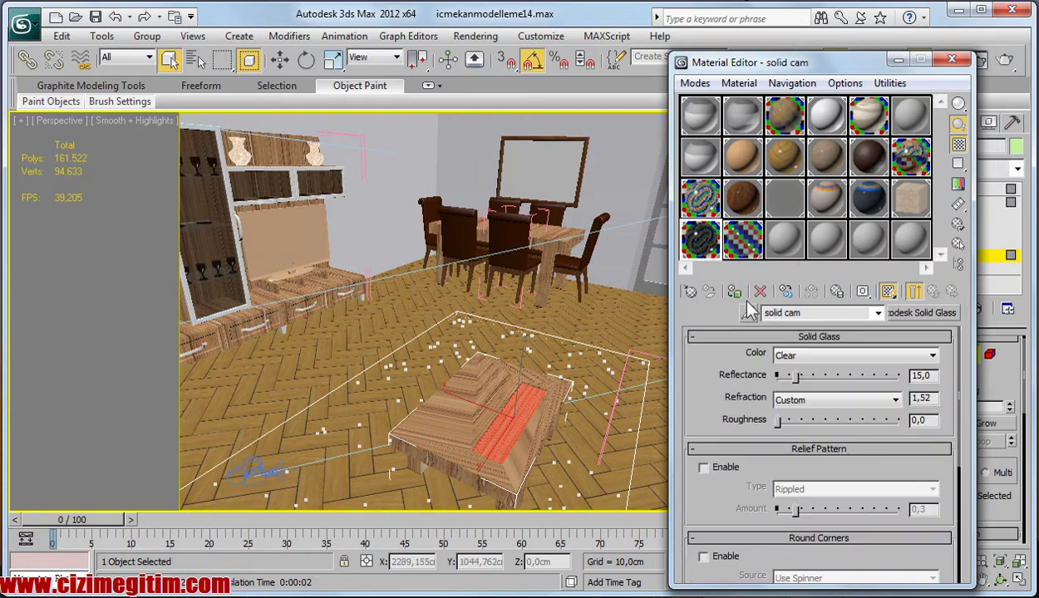
left_click_drag(712, 238, 492, 428)
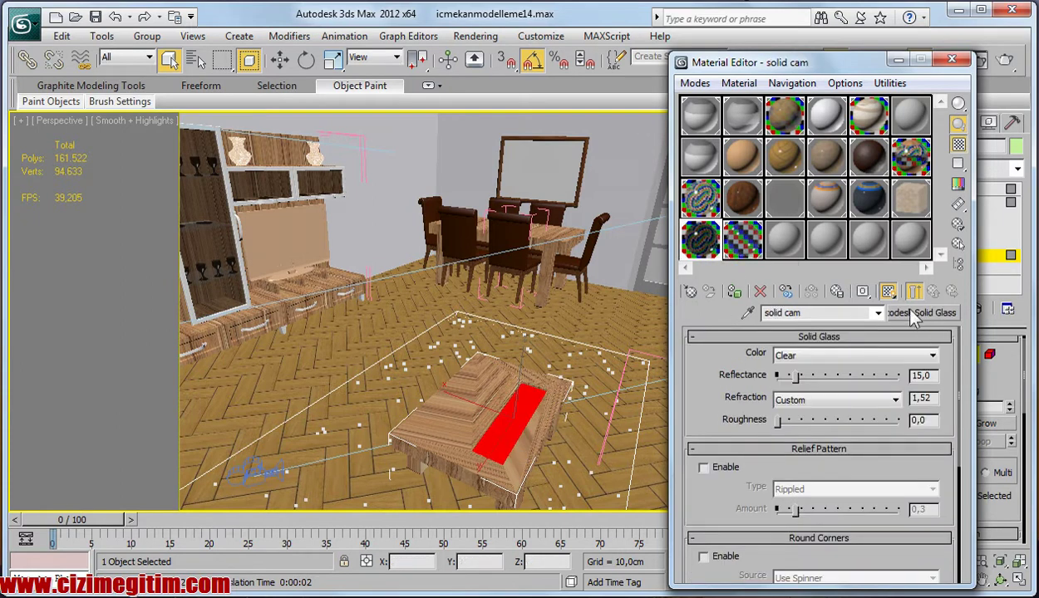
left_click(987, 192)
left_click(951, 59)
left_click(920, 408)
left_click(920, 423)
- Remove the table's old UVW Map modifier and a test MapScaler modifier
left_click(921, 438)
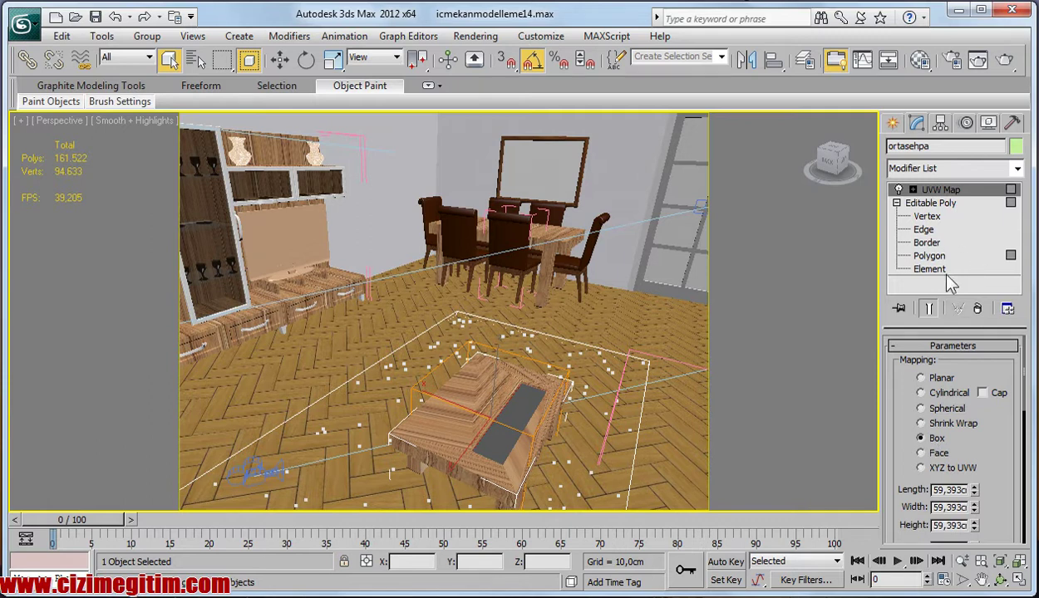
right_click(952, 198)
left_click(955, 220)
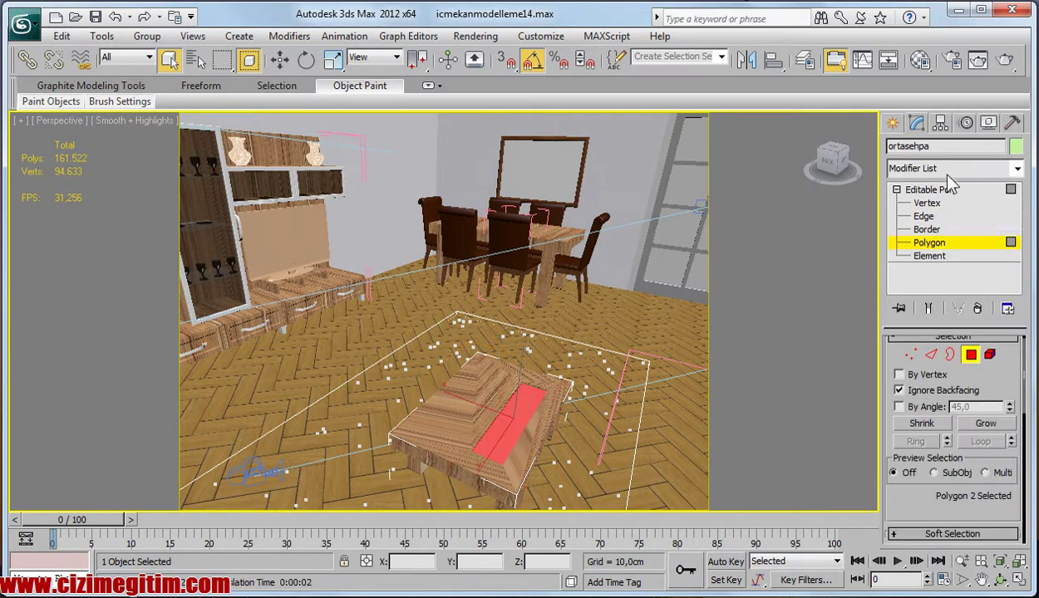
left_click(948, 173)
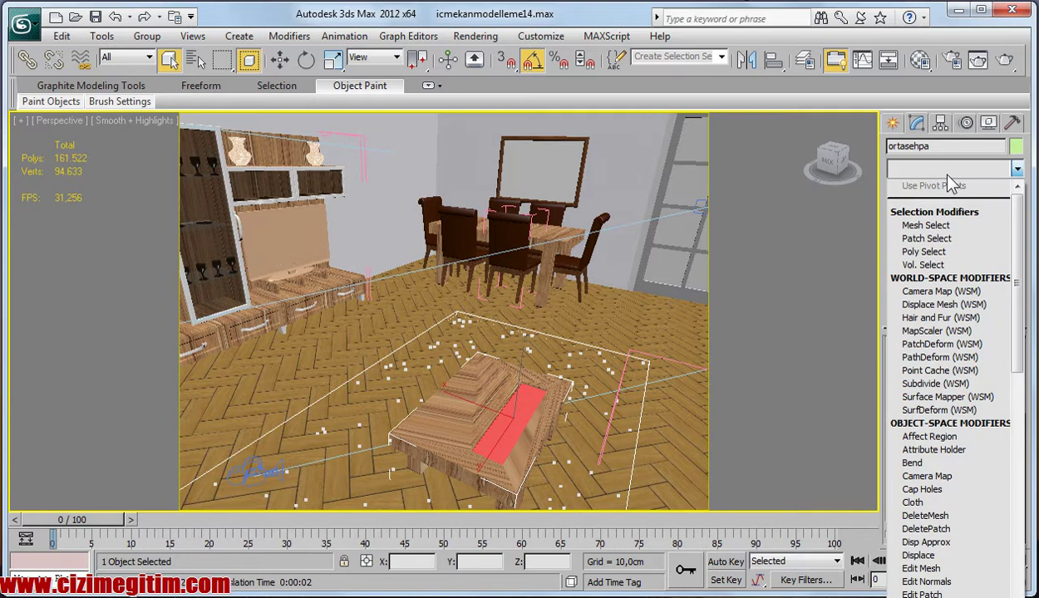
type("ma")
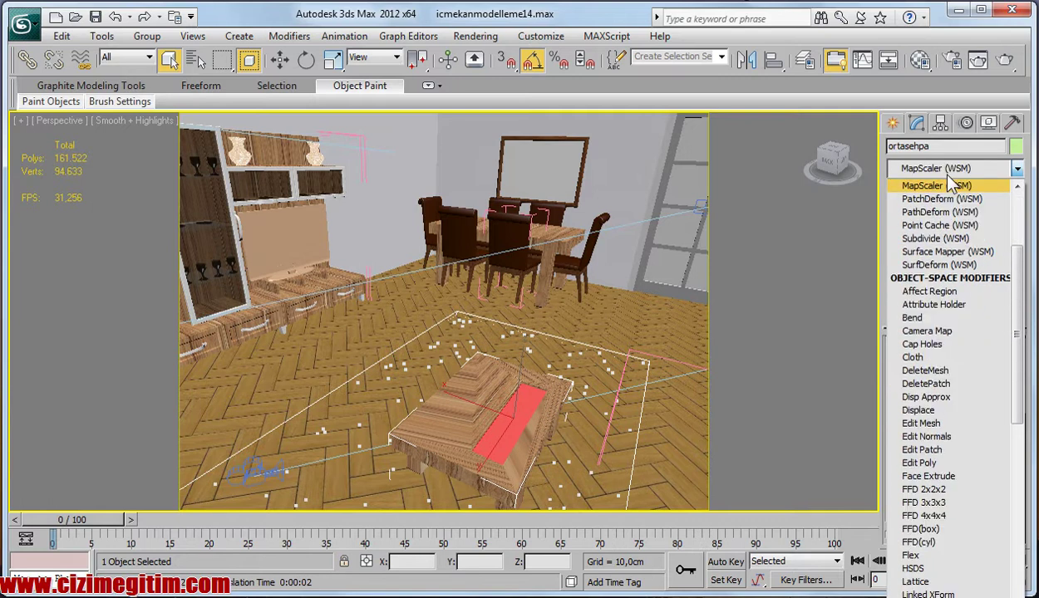
left_click(941, 184)
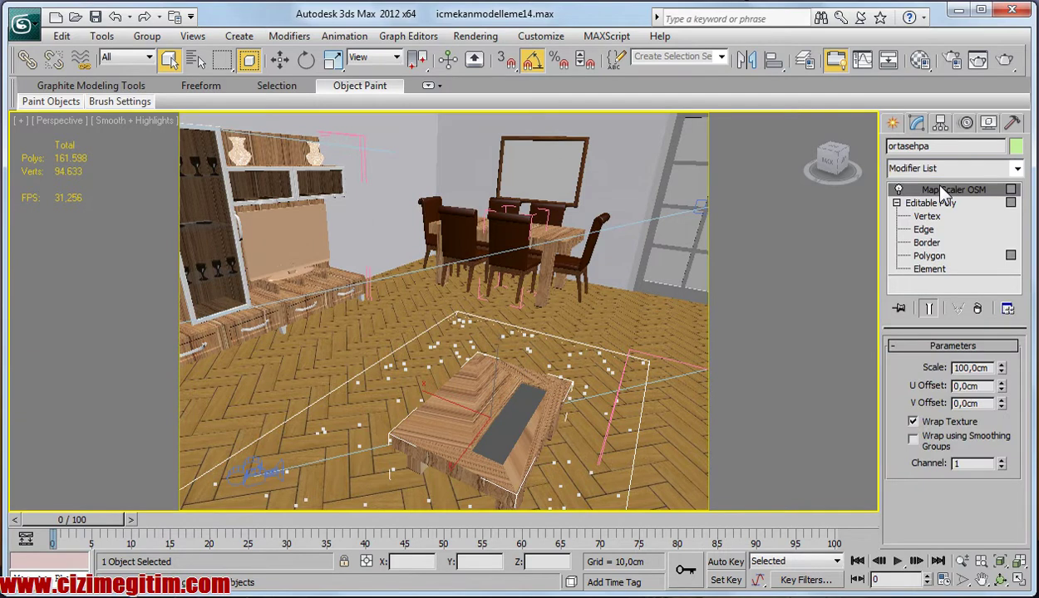
right_click(973, 190)
left_click(945, 213)
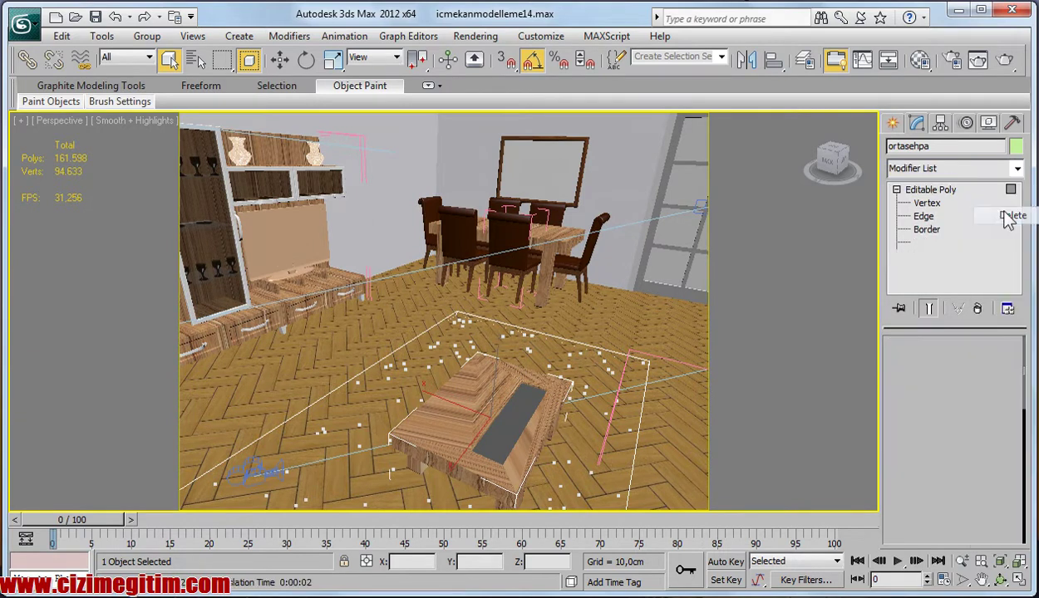
key("4")
- Add and then delete a sub-object UVW Map, returning to the Editable Poly top level
left_click(970, 169)
type("u")
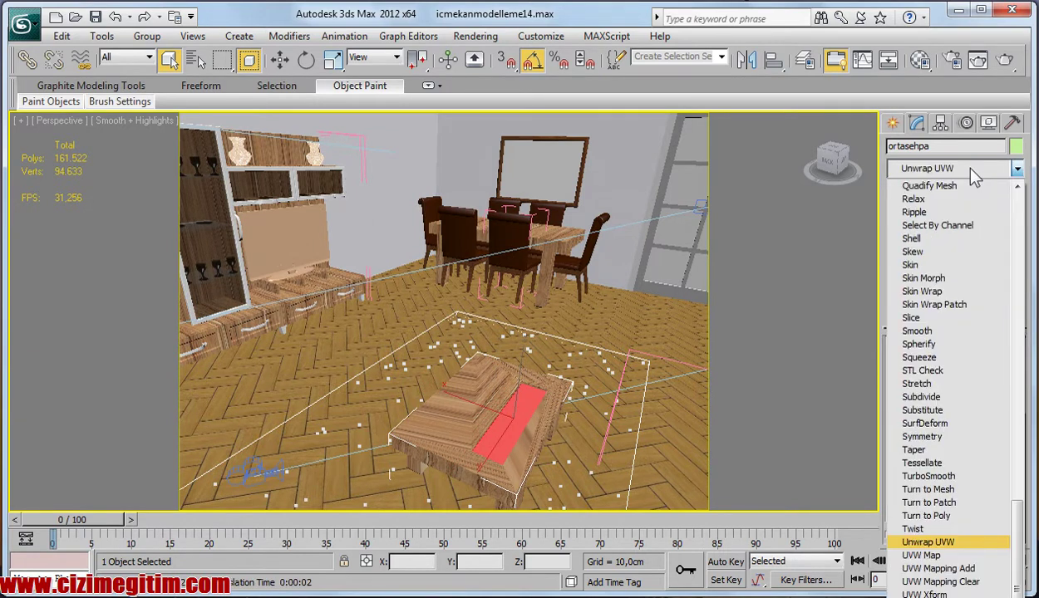
type("v")
left_click(967, 556)
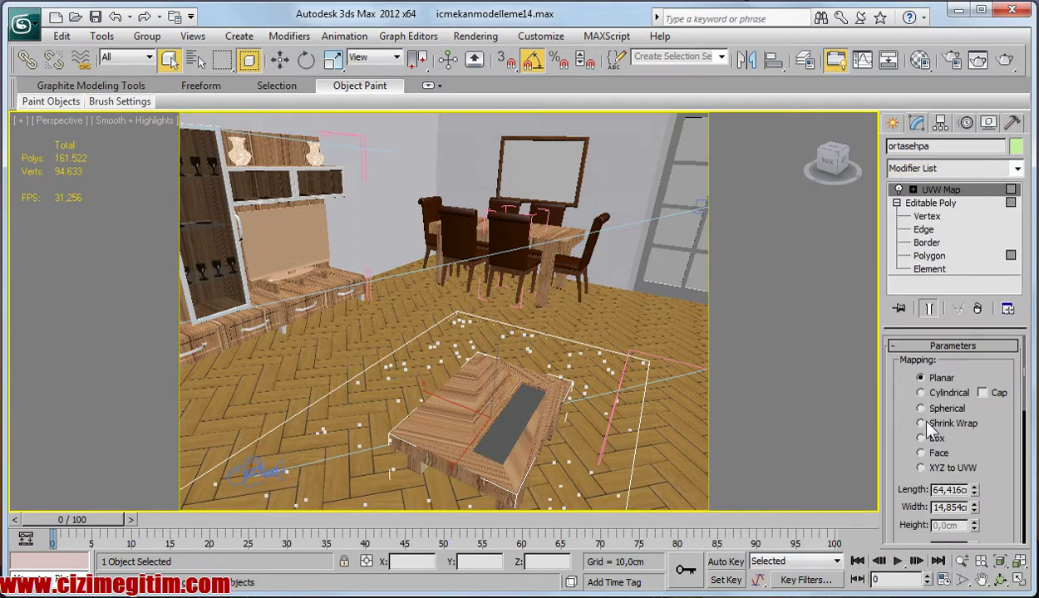
left_click(912, 189)
right_click(928, 197)
left_click(919, 212)
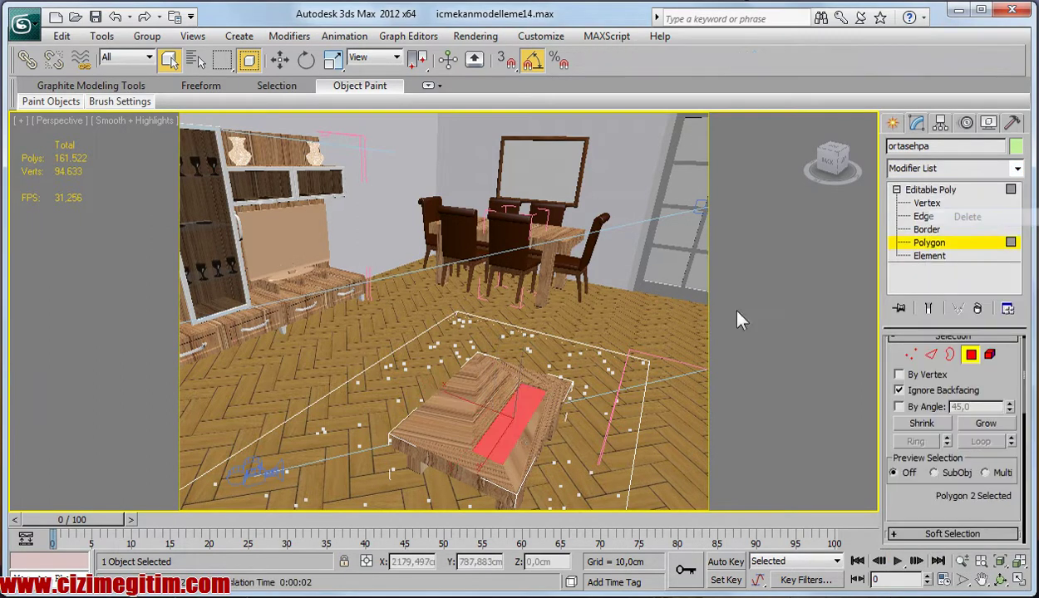
left_click(941, 190)
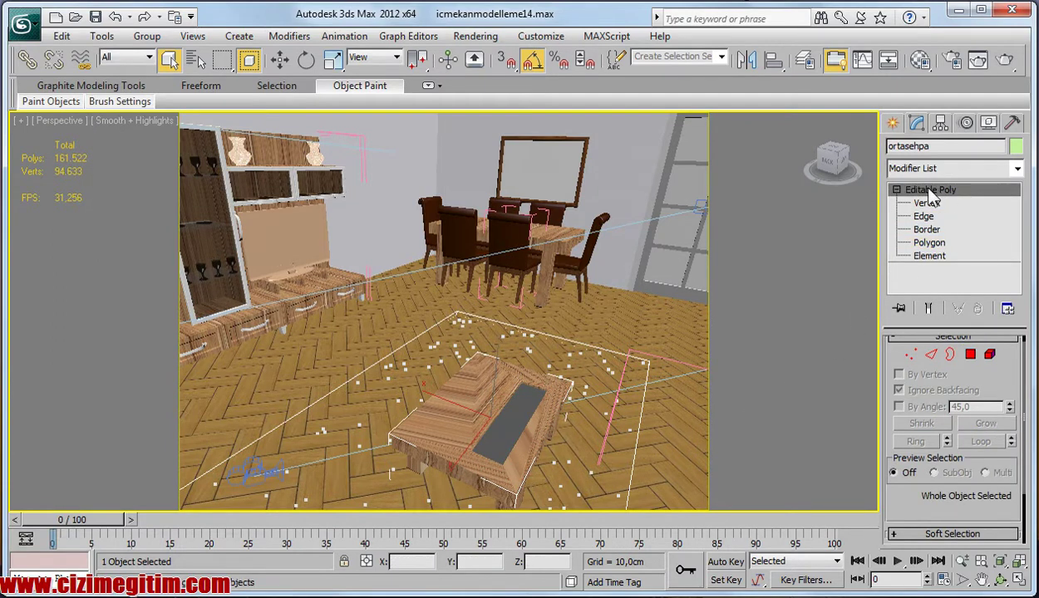
left_click(896, 189)
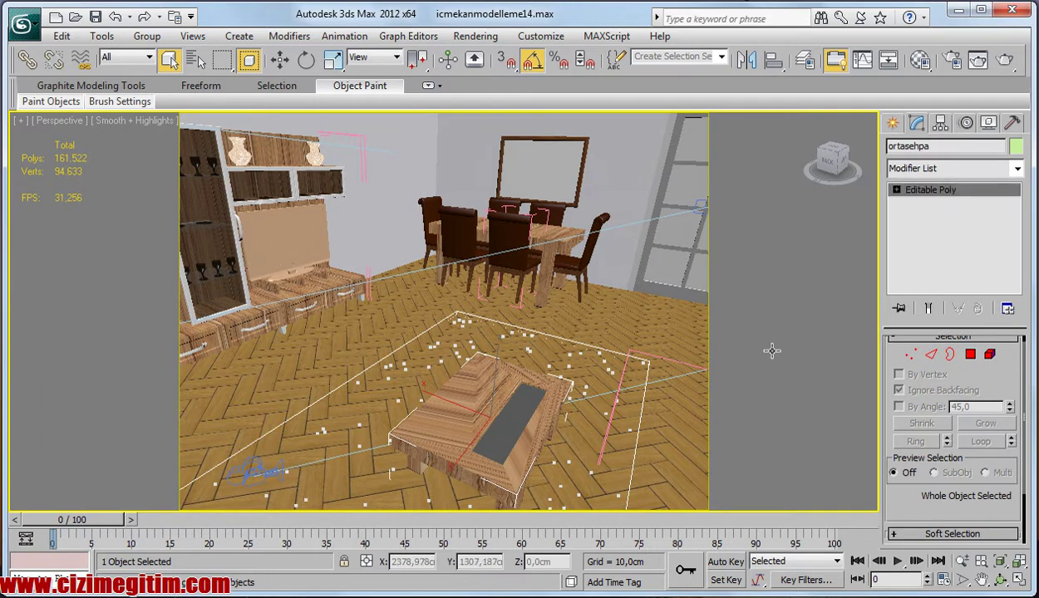
- Add a UVW Map modifier to the whole table with Box mapping
left_click(924, 168)
key("u")
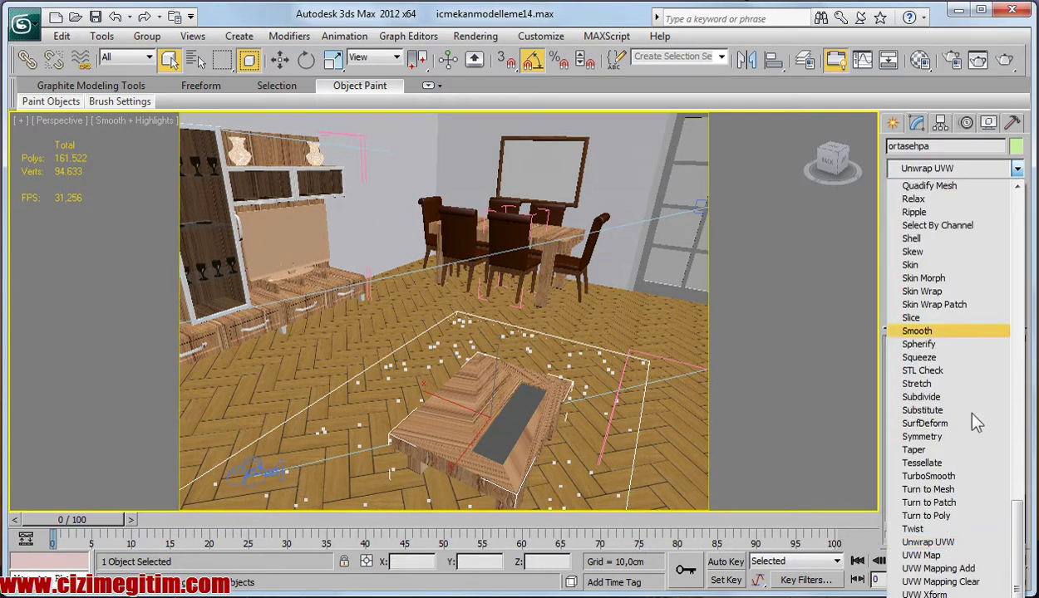
left_click(956, 555)
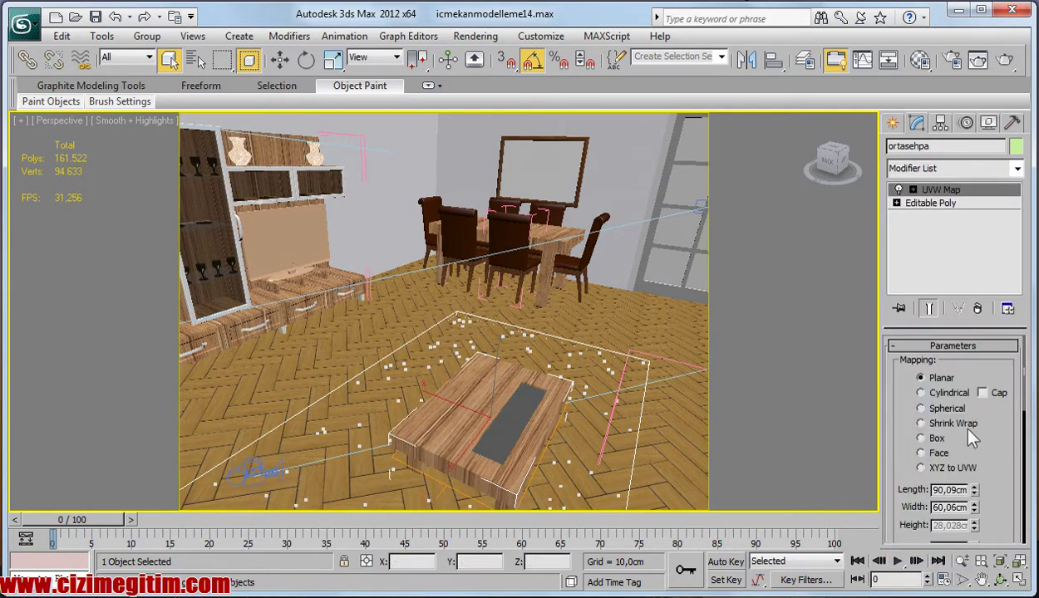
left_click(937, 438)
middle_click_drag(504, 450, 506, 444)
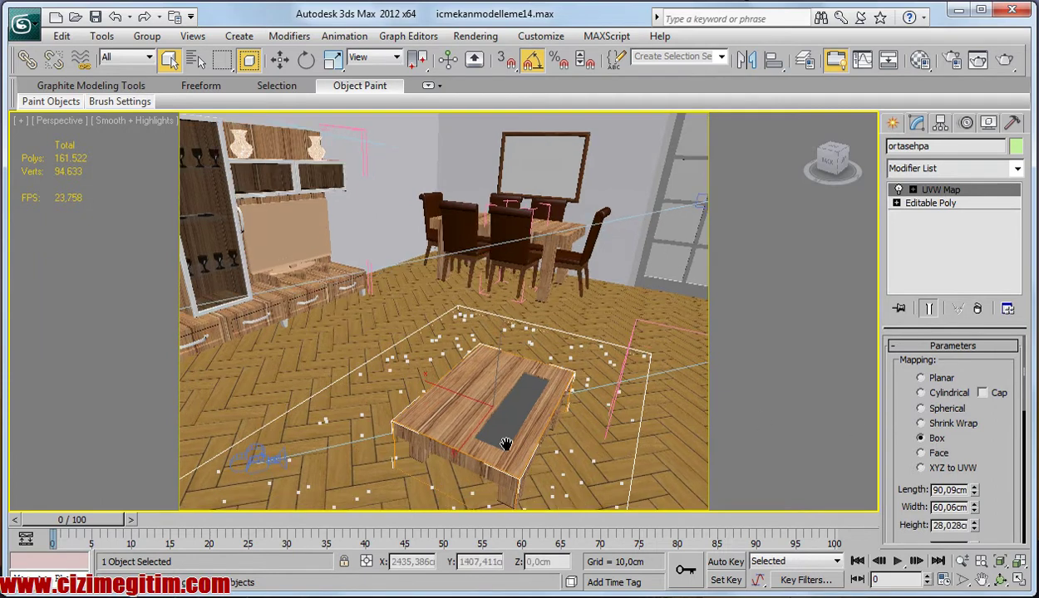
mouse_move(564, 386)
middle_mouse_down()
mouse_move(535, 361)
mouse_move(417, 370)
mouse_move(498, 343)
mouse_move(238, 359)
mouse_move(234, 394)
mouse_move(301, 412)
mouse_move(364, 398)
mouse_move(394, 376)
mouse_move(366, 335)
mouse_move(290, 355)
middle_mouse_up()
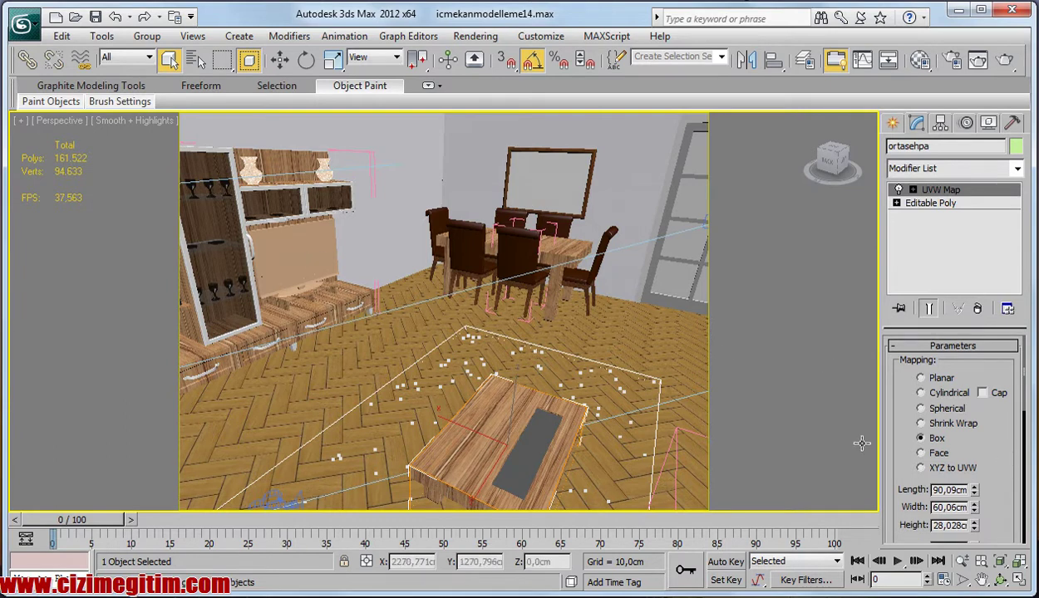
- Isolate the TV panel, zoom in with Edged Faces (F4), and open the Material Editor
left_click(320, 247)
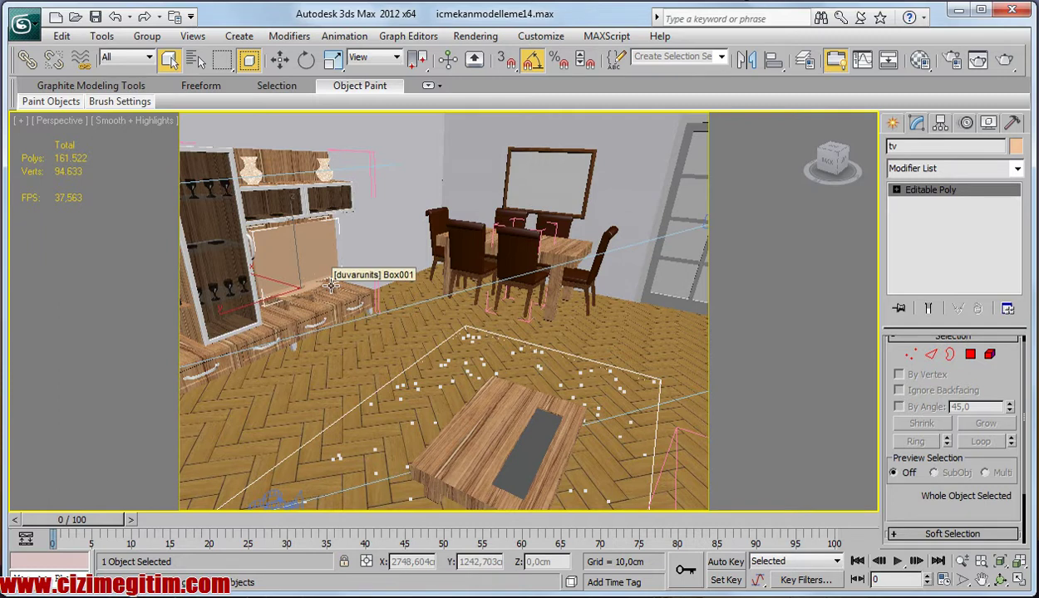
right_click(309, 264)
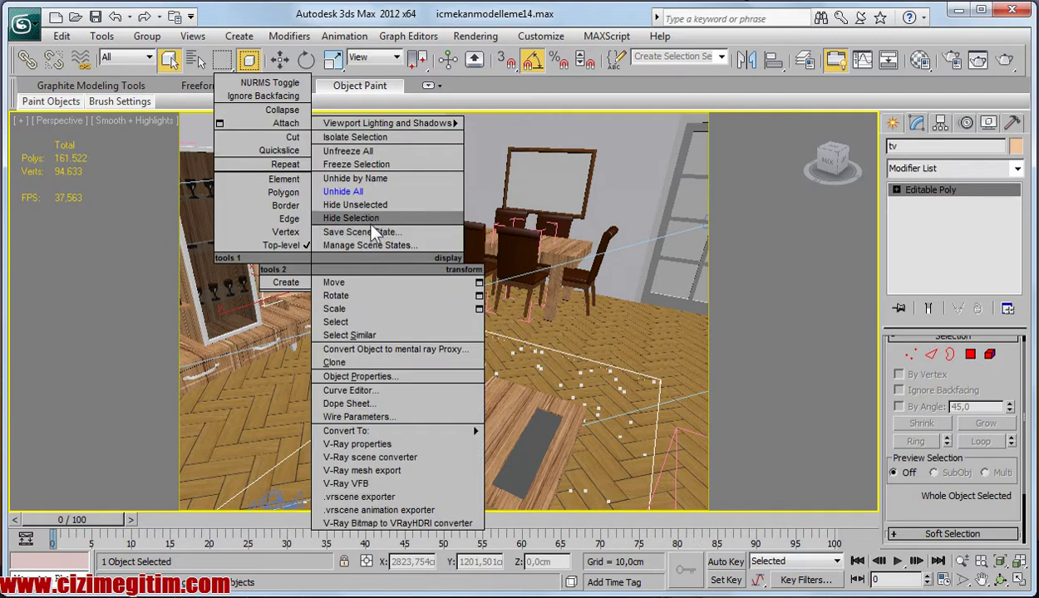
left_click(361, 204)
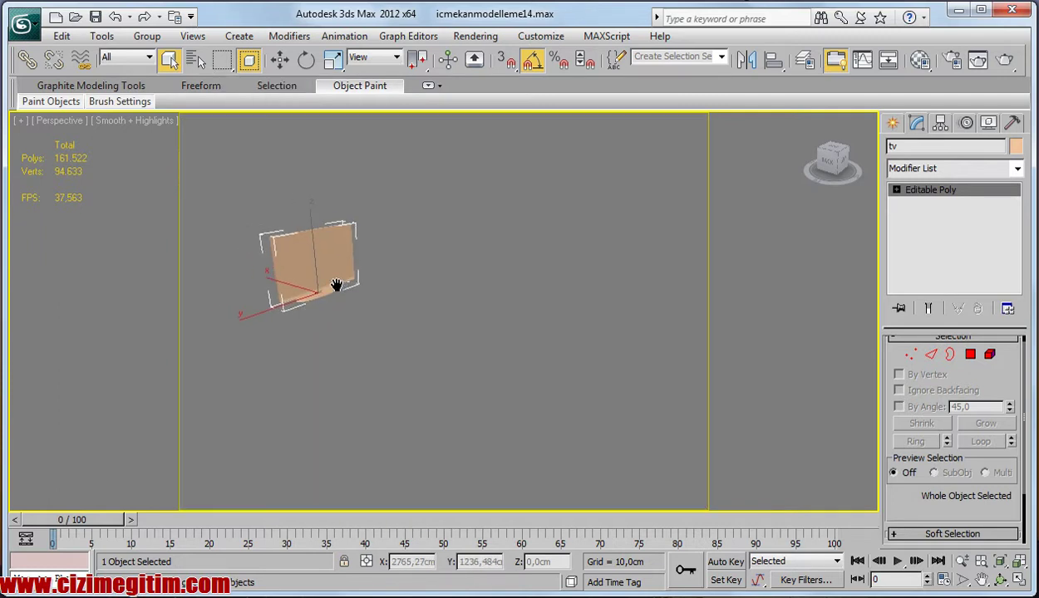
scroll(336, 285, "up", 3)
mouse_move(317, 285)
middle_mouse_down("alt")
mouse_move(538, 358)
mouse_move(346, 302)
middle_mouse_up("alt")
scroll(451, 342, "up", 1)
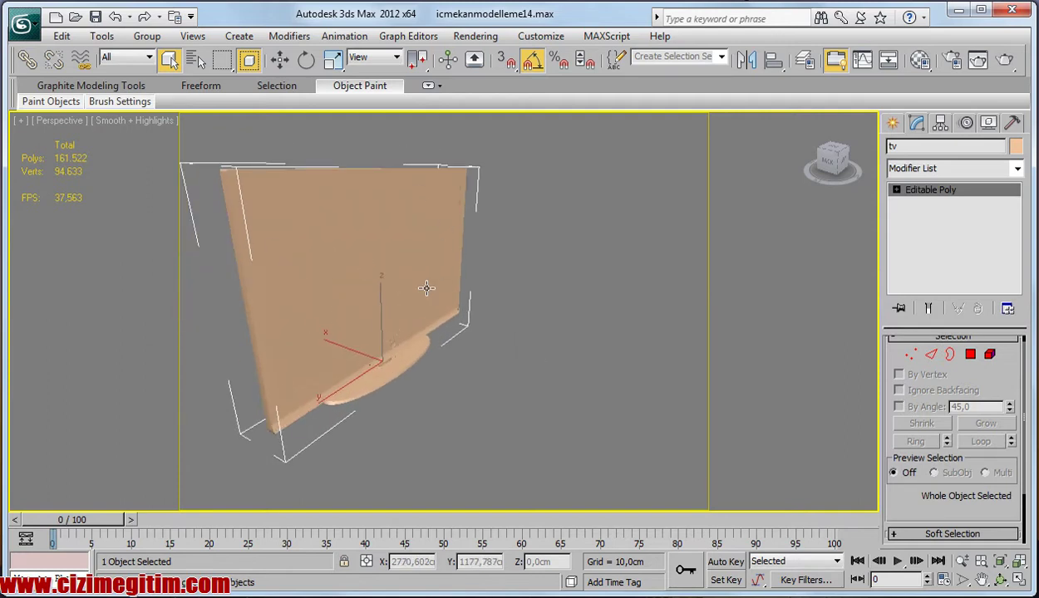
key("F4")
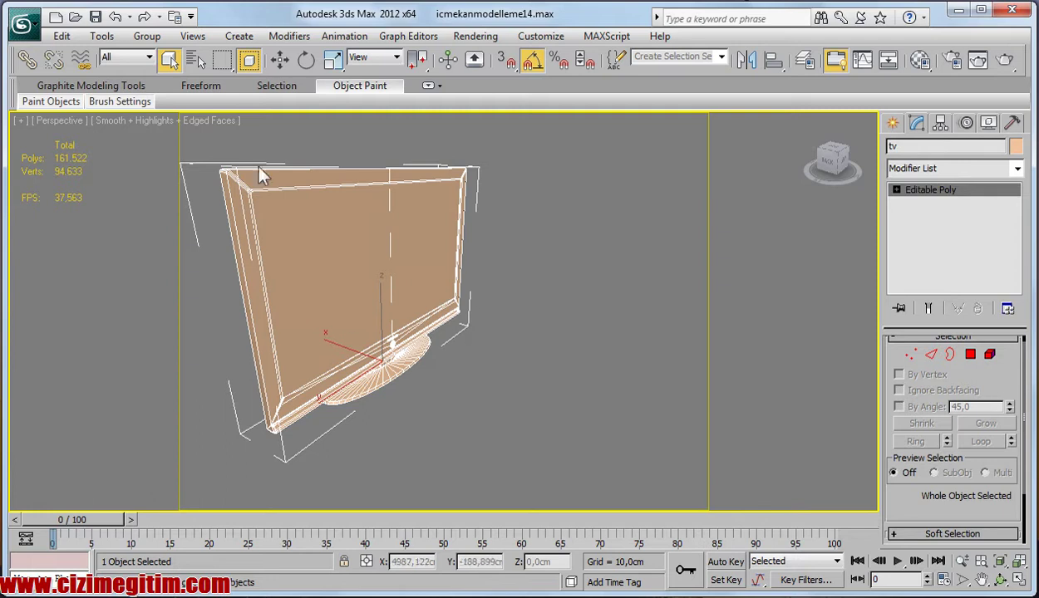
left_click(919, 59)
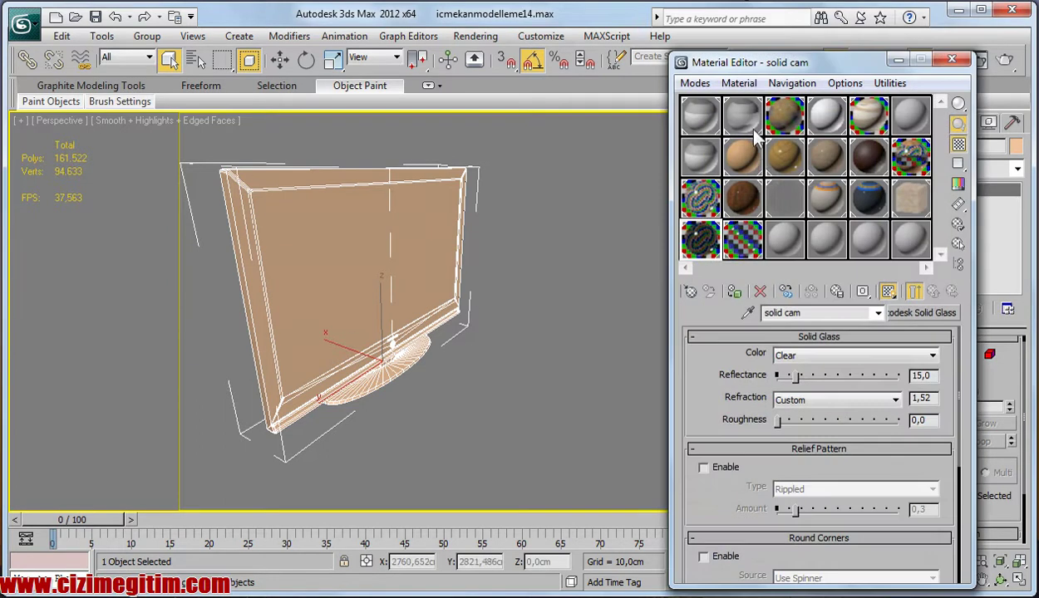
- Name an empty material slot 'plastik' and browse the material library
left_click(784, 240)
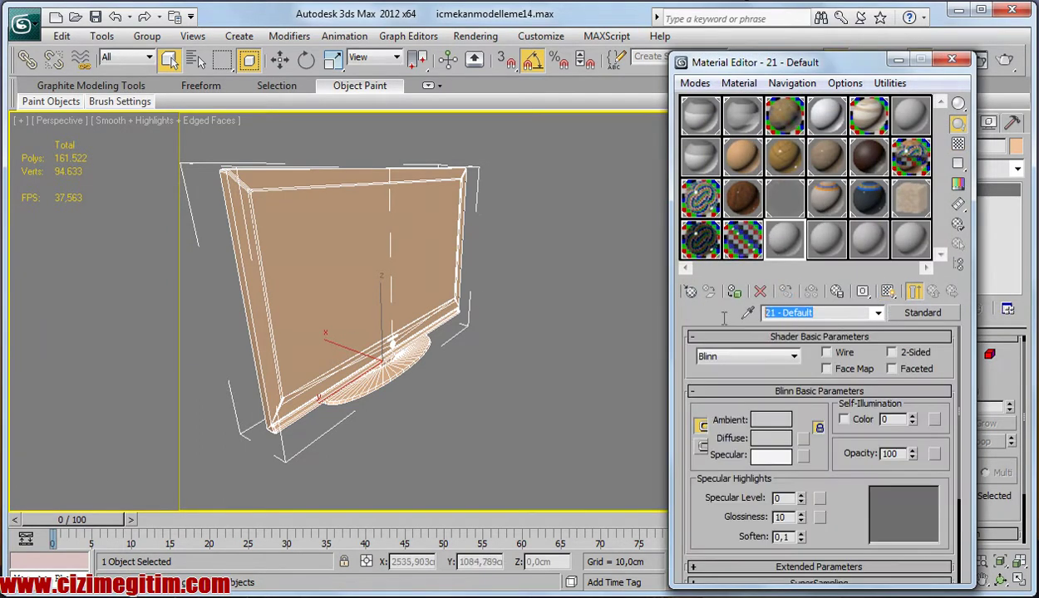
type("plas")
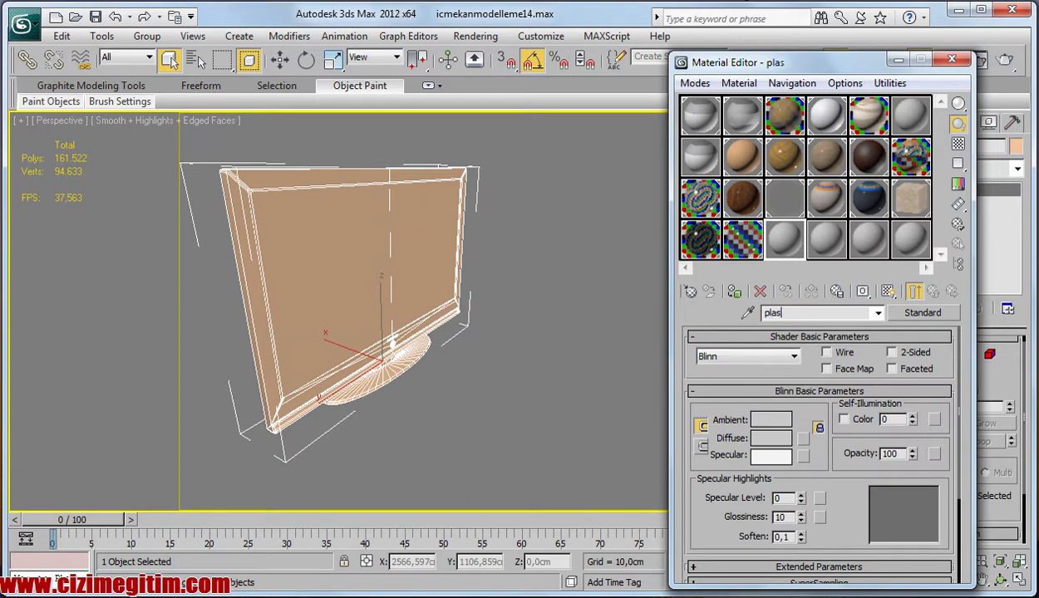
left_click(914, 314)
scroll(627, 358, "down", 2)
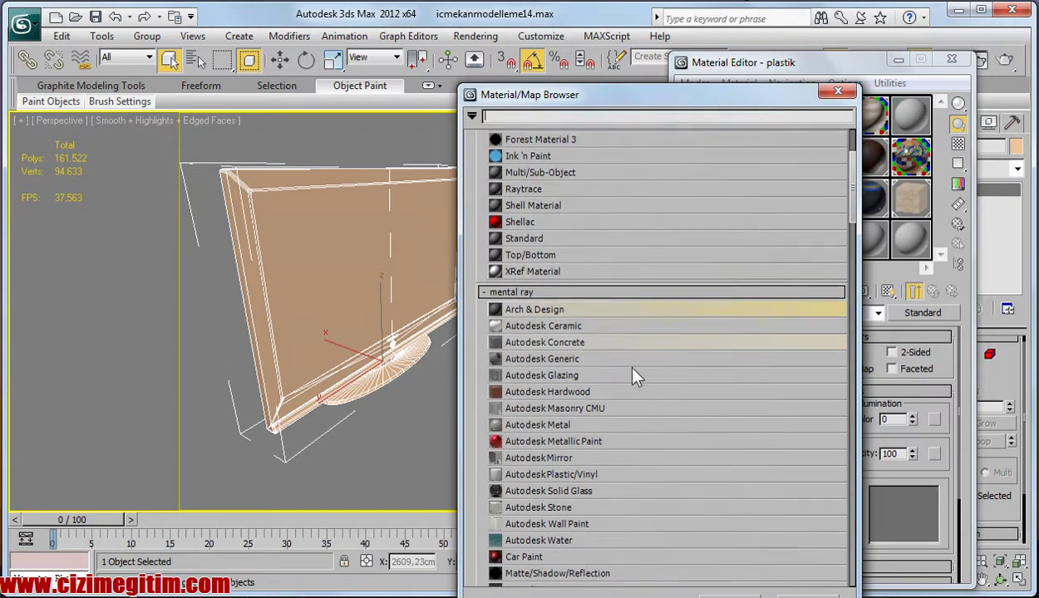
scroll(632, 376, "down", 2)
scroll(632, 372, "down", 1)
scroll(631, 371, "down", 2)
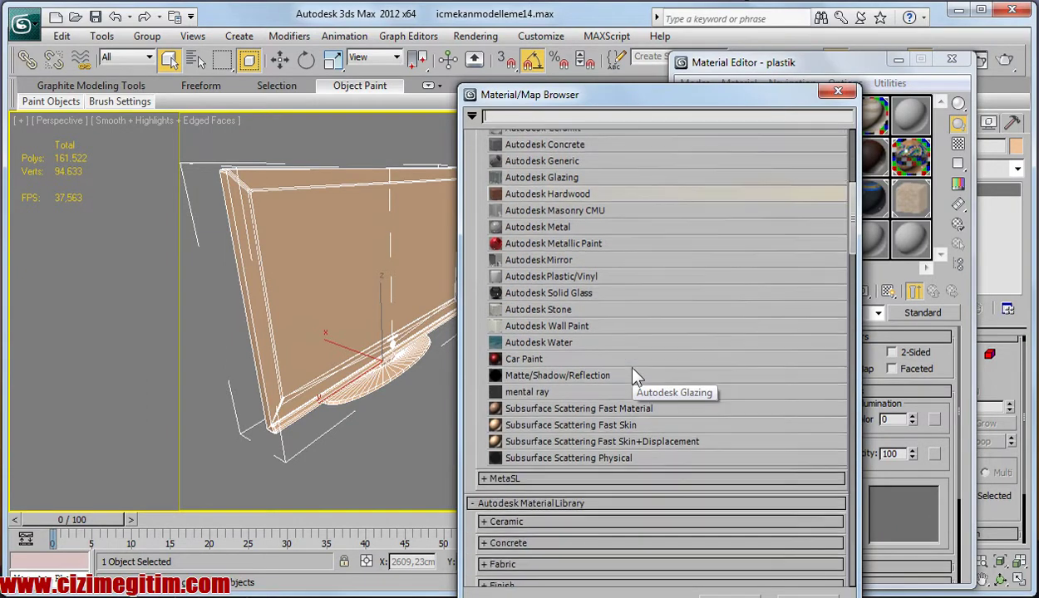
scroll(631, 372, "down", 2)
scroll(631, 372, "down", 2)
scroll(633, 375, "down", 1)
- Make plastik a Plastic/Vinyl Low Gloss - Black material and apply it to the TV
left_click(497, 371)
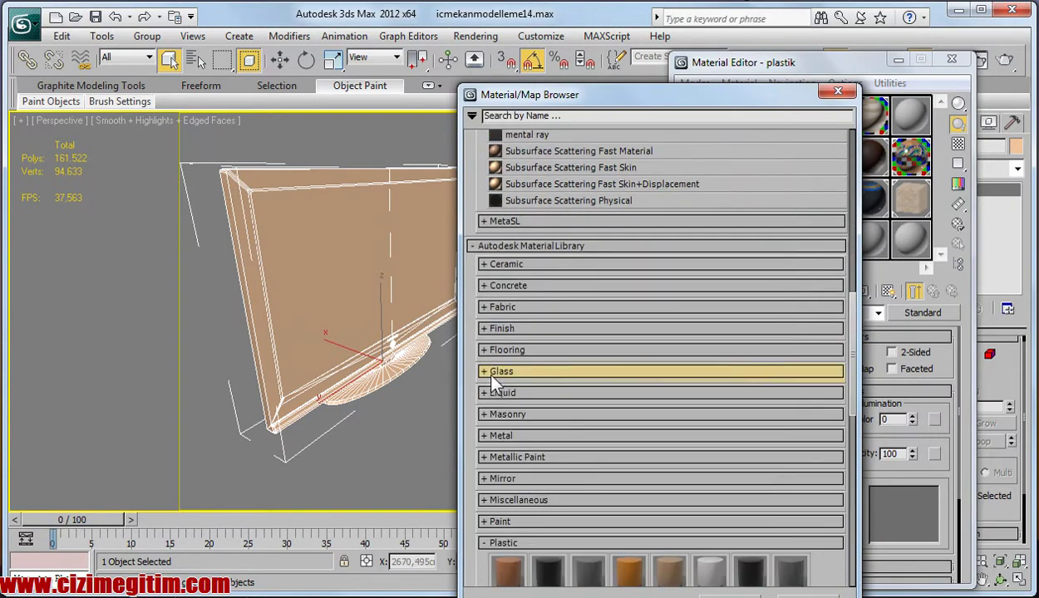
left_click(496, 542)
left_click(490, 520)
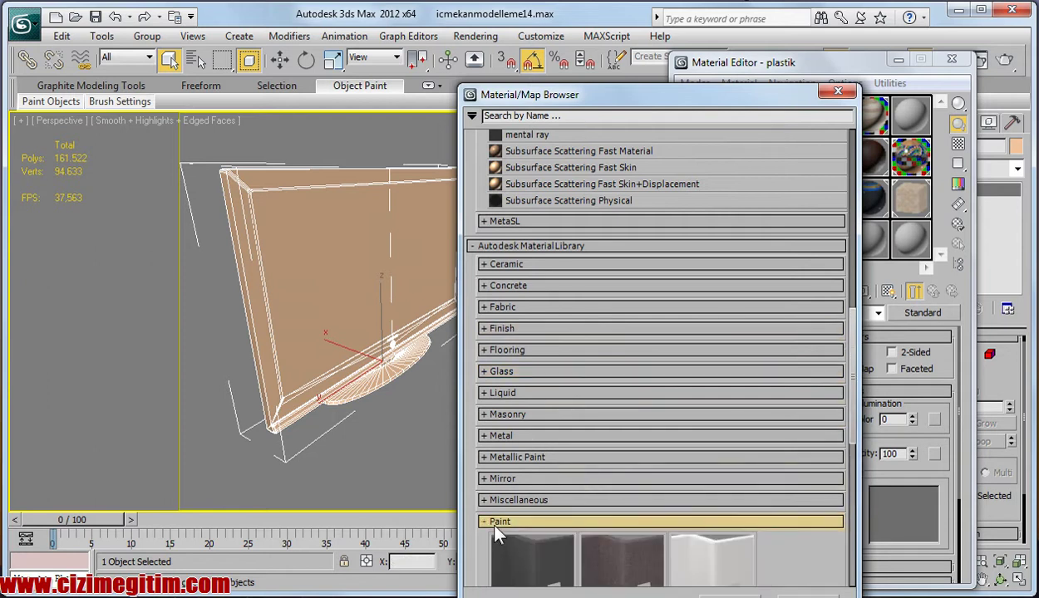
left_click(490, 520)
scroll(490, 515, "down", 1)
left_click(509, 509)
scroll(665, 496, "down", 2)
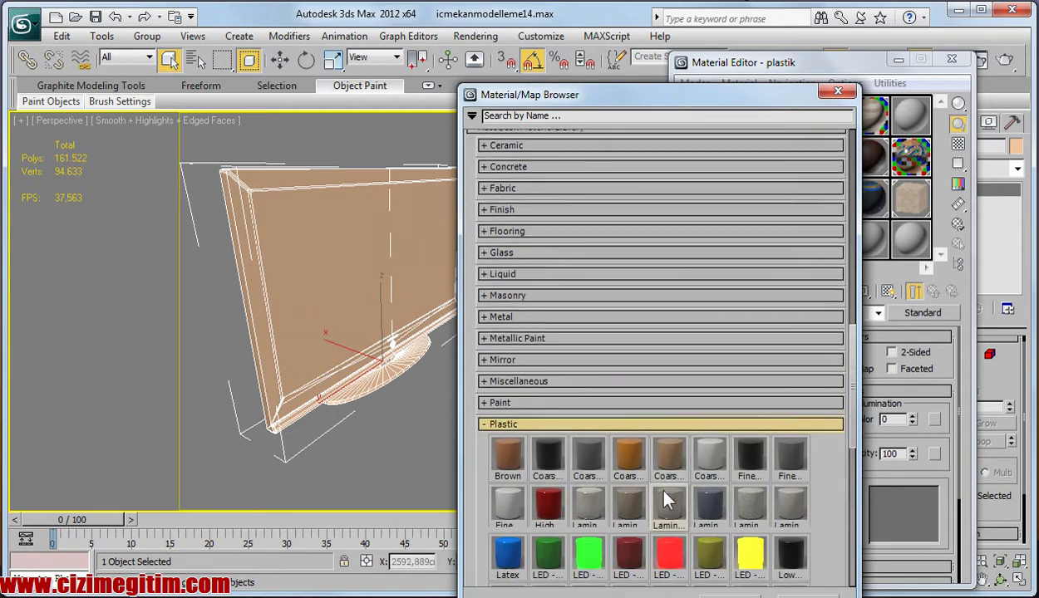
scroll(672, 481, "down", 2)
scroll(716, 447, "down", 1)
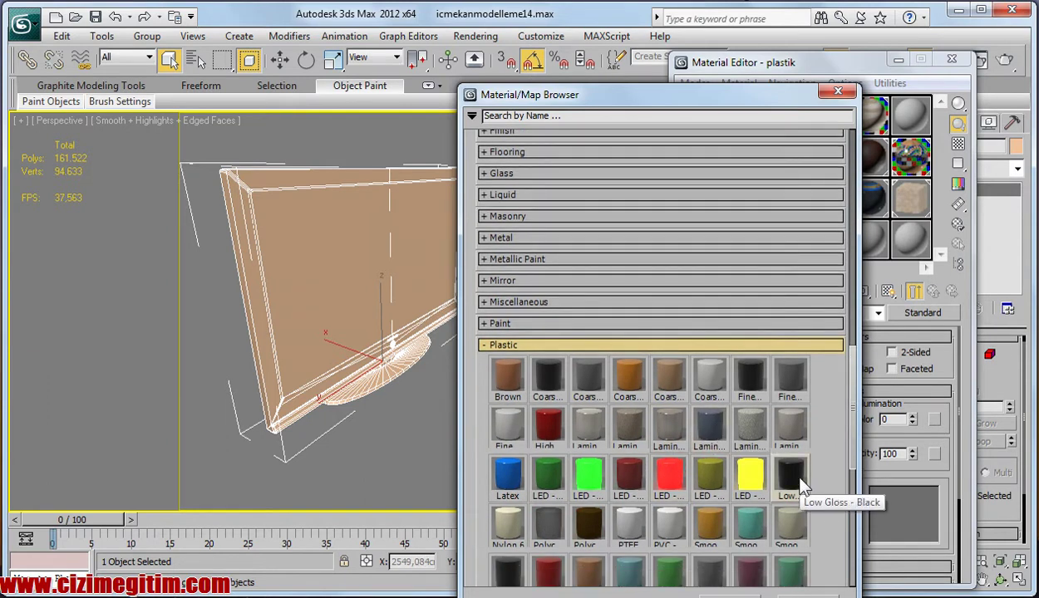
double_click(803, 484)
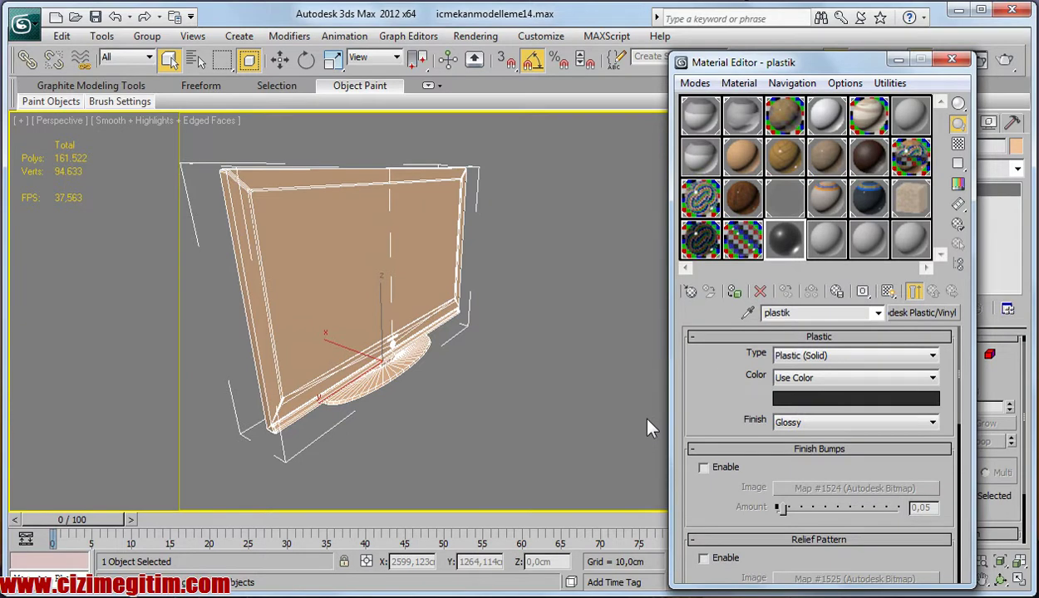
mouse_move(785, 239)
left_mouse_down()
mouse_move(278, 258)
mouse_move(282, 266)
left_mouse_up()
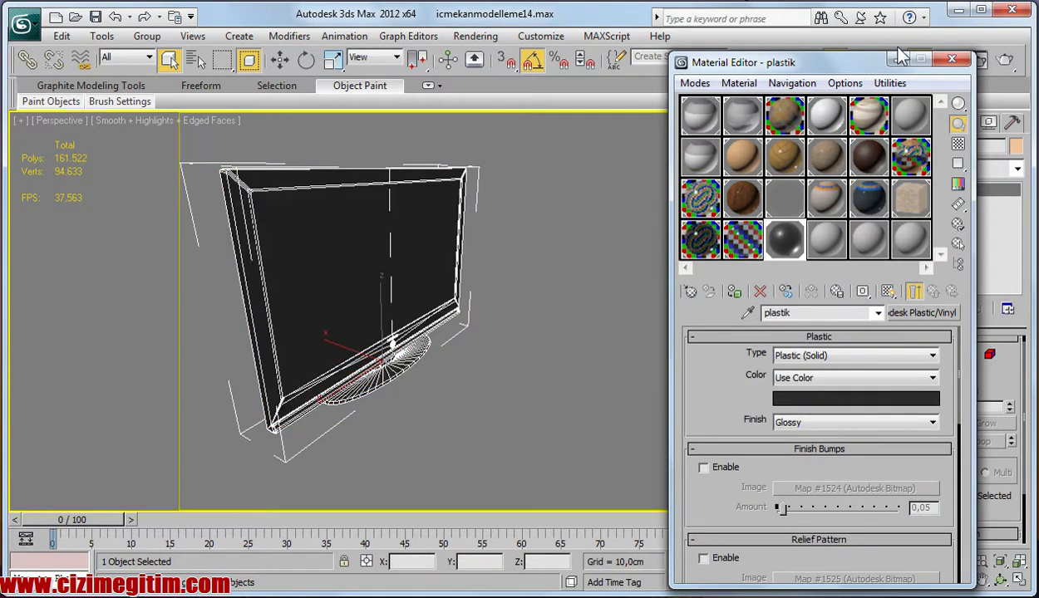
left_click(898, 59)
- Enter Polygon mode and select only the TV's screen polygon
left_click(972, 357)
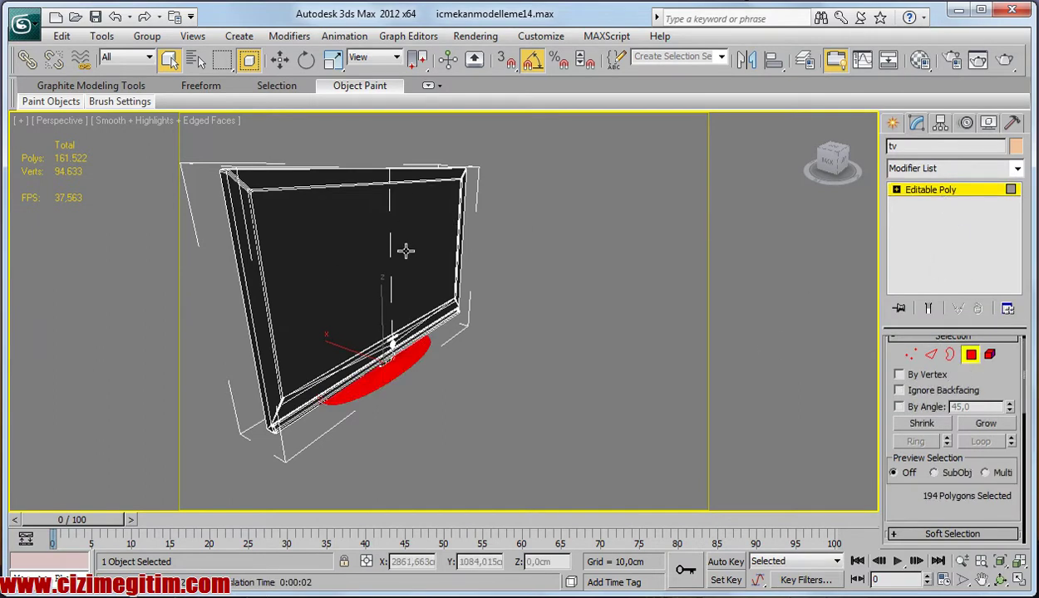
left_click(349, 240)
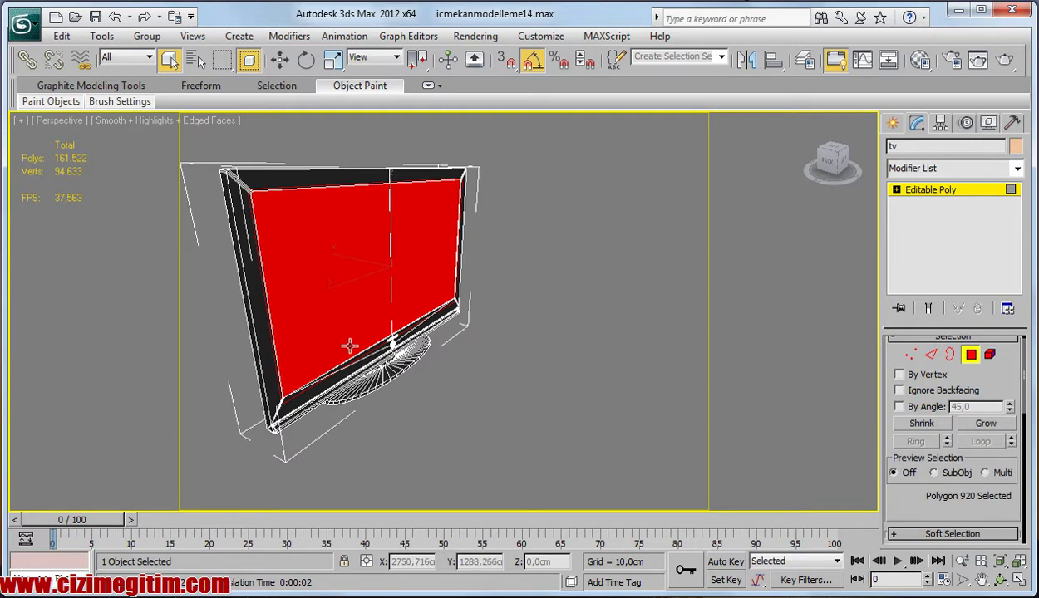
- Create a new material named 'ekran' in a fresh sample slot
key("m")
left_click(825, 235)
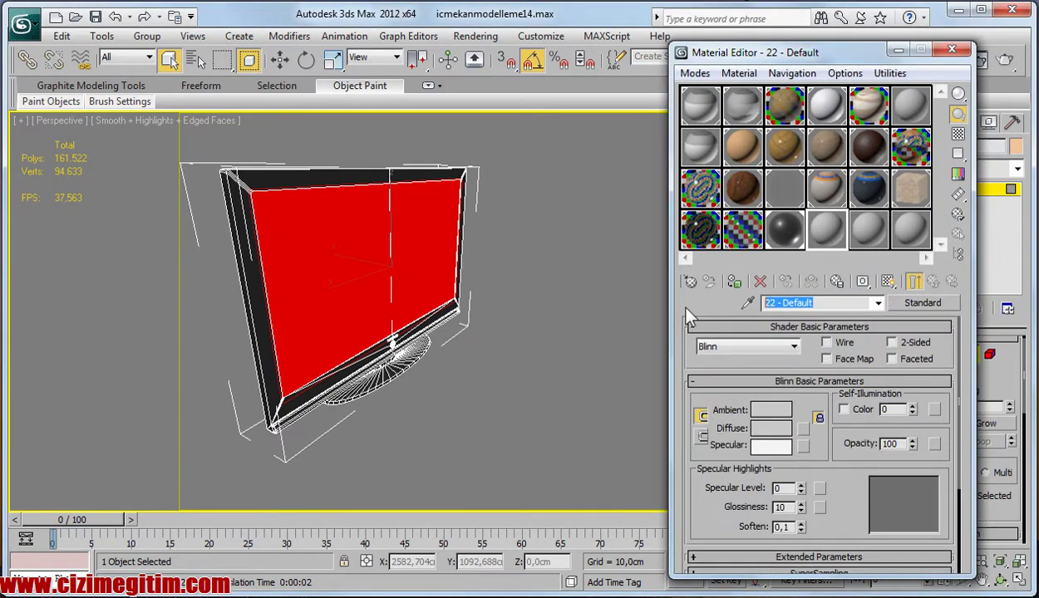
type("ekran")
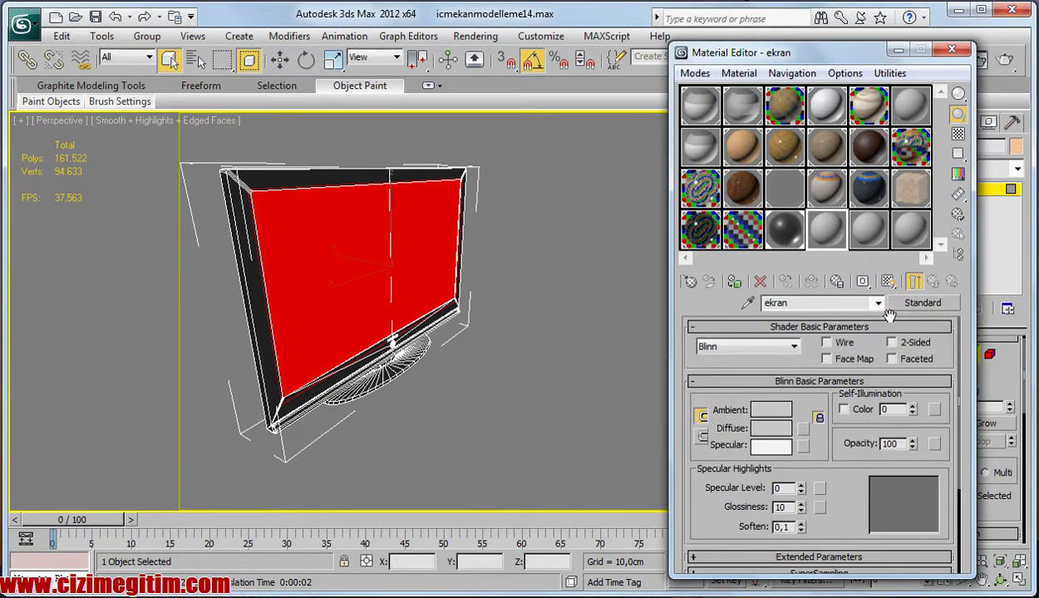
left_click(803, 427)
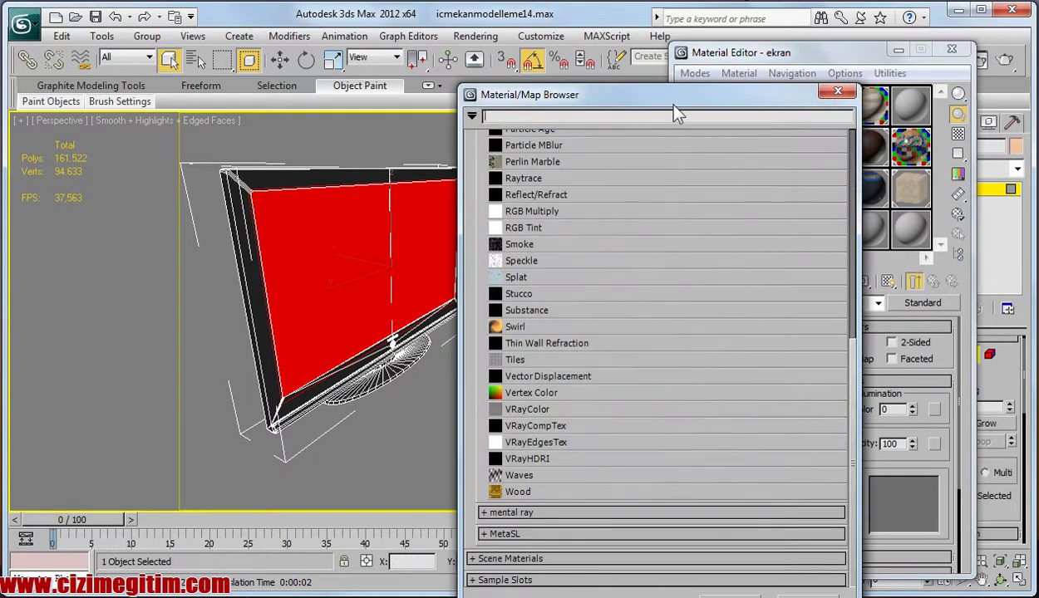
left_click_drag(675, 106, 620, 106)
left_click(784, 91)
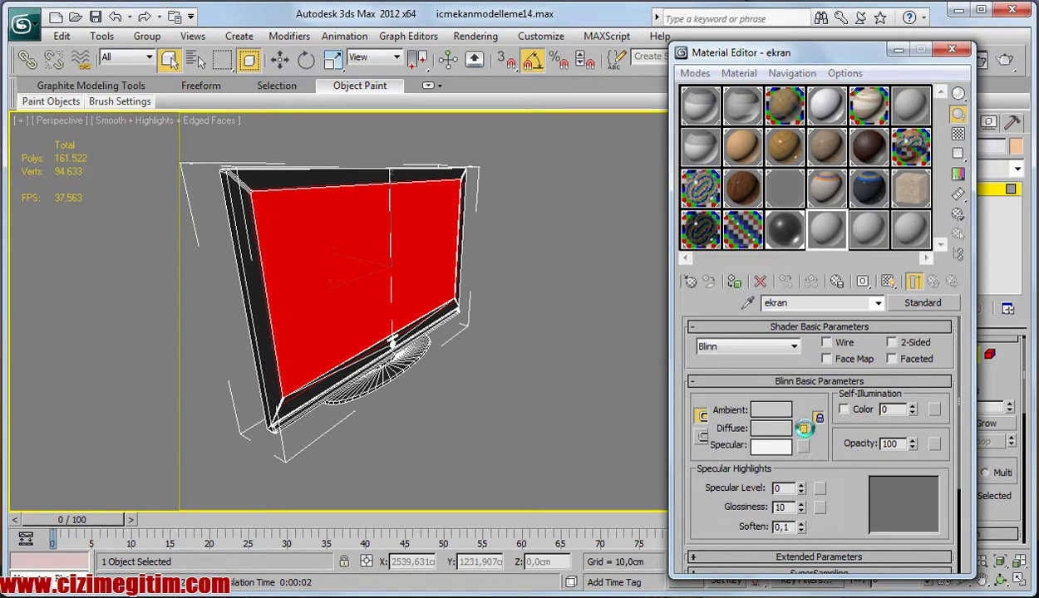
- Load ntv.jpg from the Desktop as ekran's diffuse bitmap
left_click(804, 429)
scroll(564, 161, "up", 1)
scroll(578, 161, "up", 3)
scroll(582, 166, "up", 5)
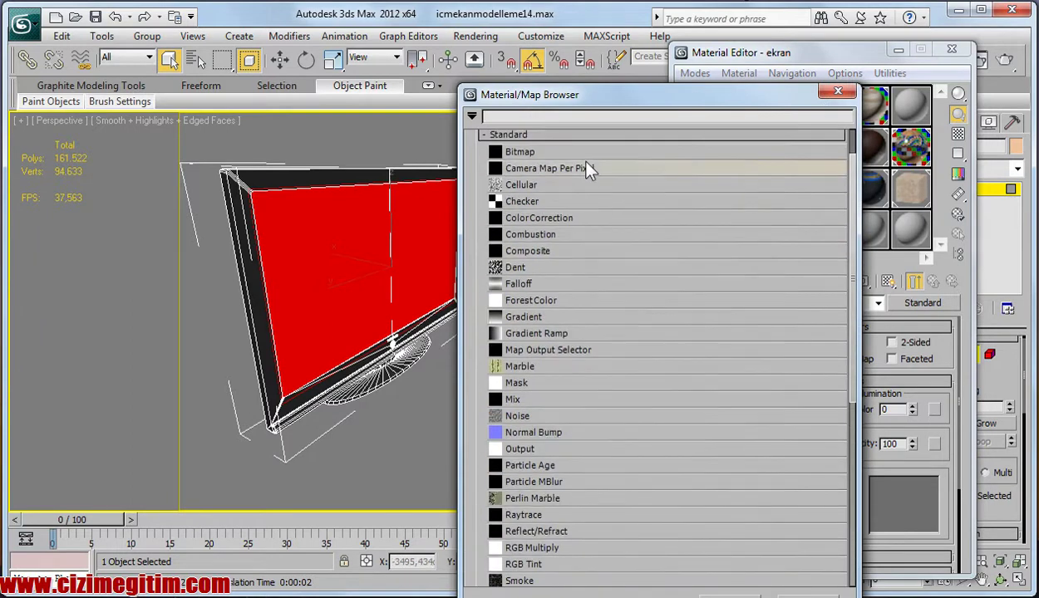
scroll(517, 177, "up", 1)
double_click(511, 193)
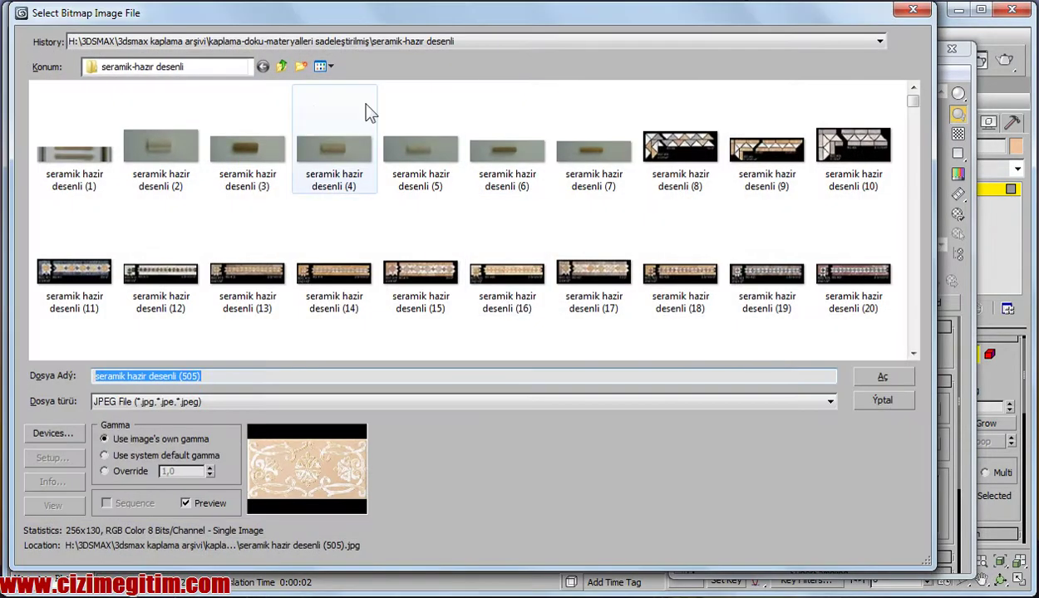
left_click(252, 67)
left_click(245, 88)
double_click(124, 191)
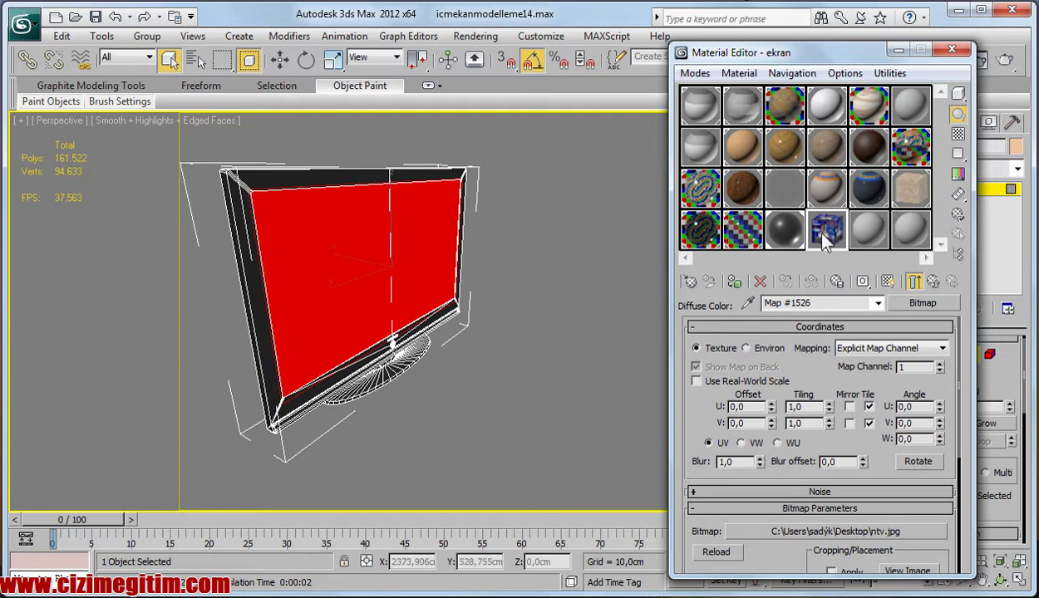
- Apply ekran to the screen polygon, show it in the viewport, and return to parent level
left_click_drag(833, 234, 405, 260)
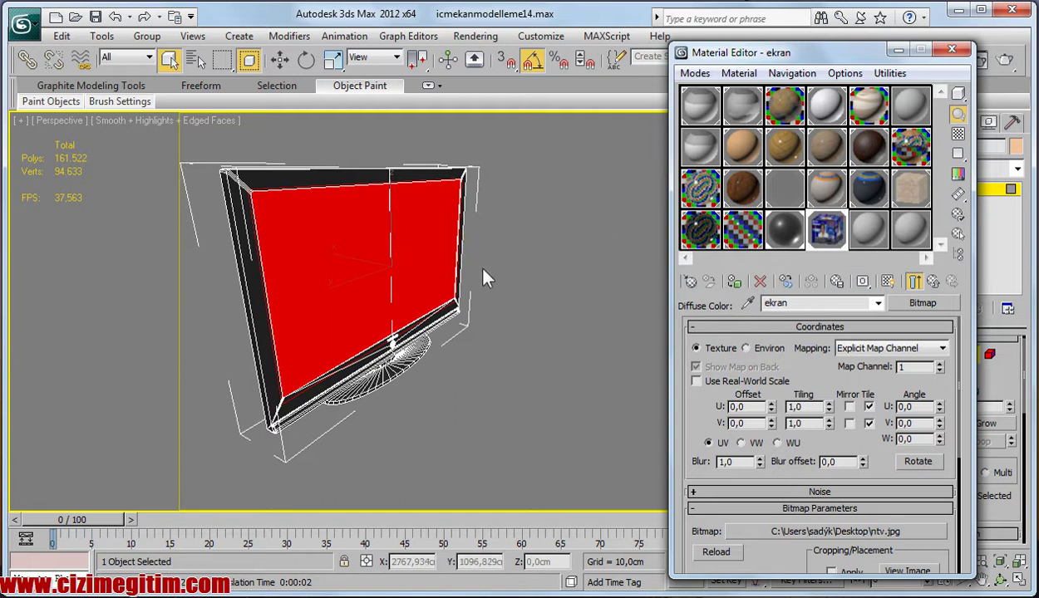
left_click(887, 282)
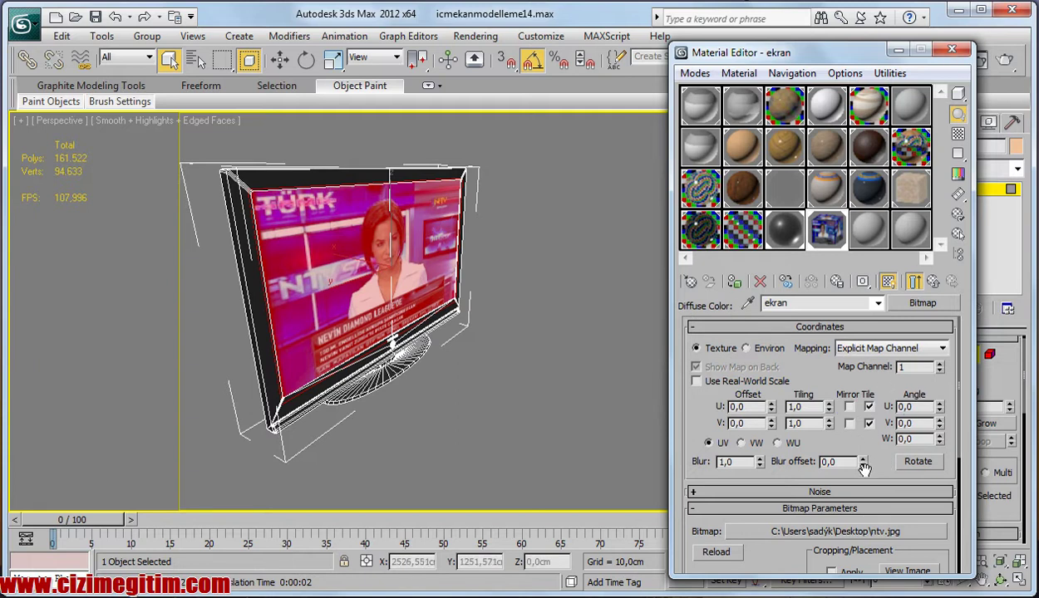
left_click(933, 283)
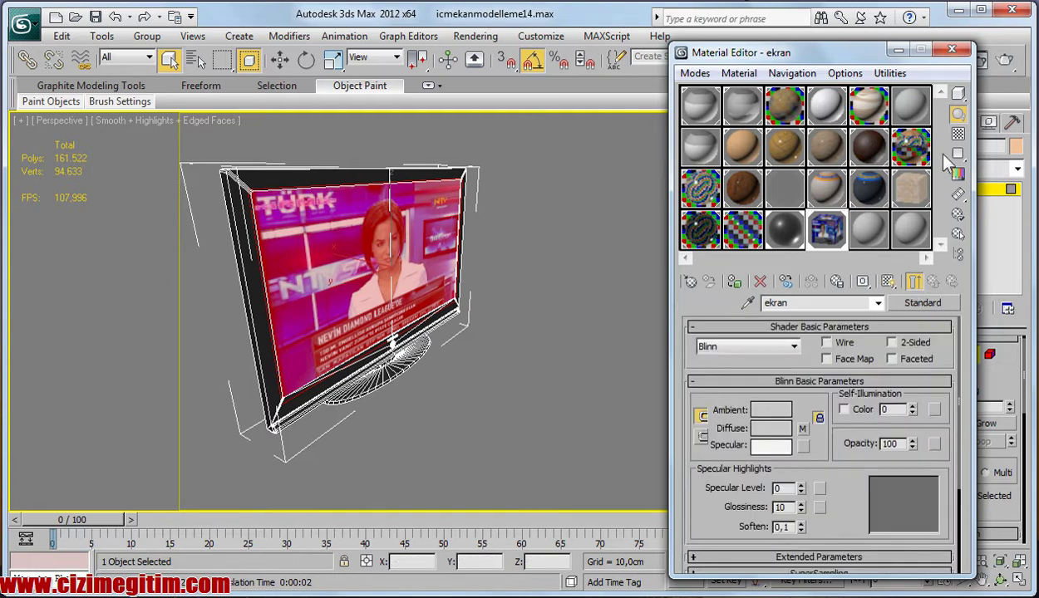
- Unhide all room objects, leave Polygon mode, and switch the viewport to Camera003
left_click(951, 50)
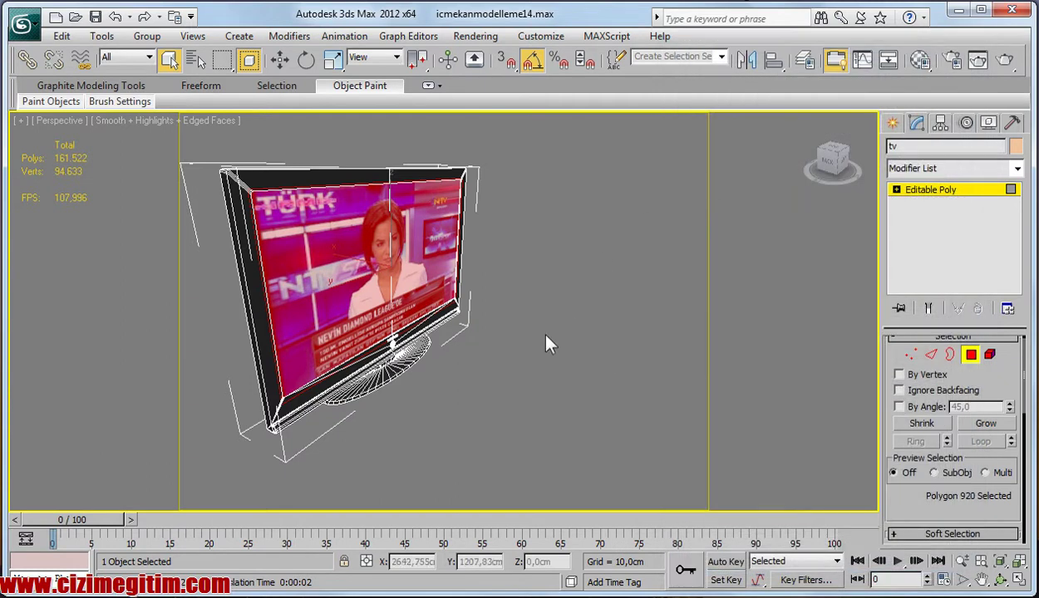
right_click(366, 273)
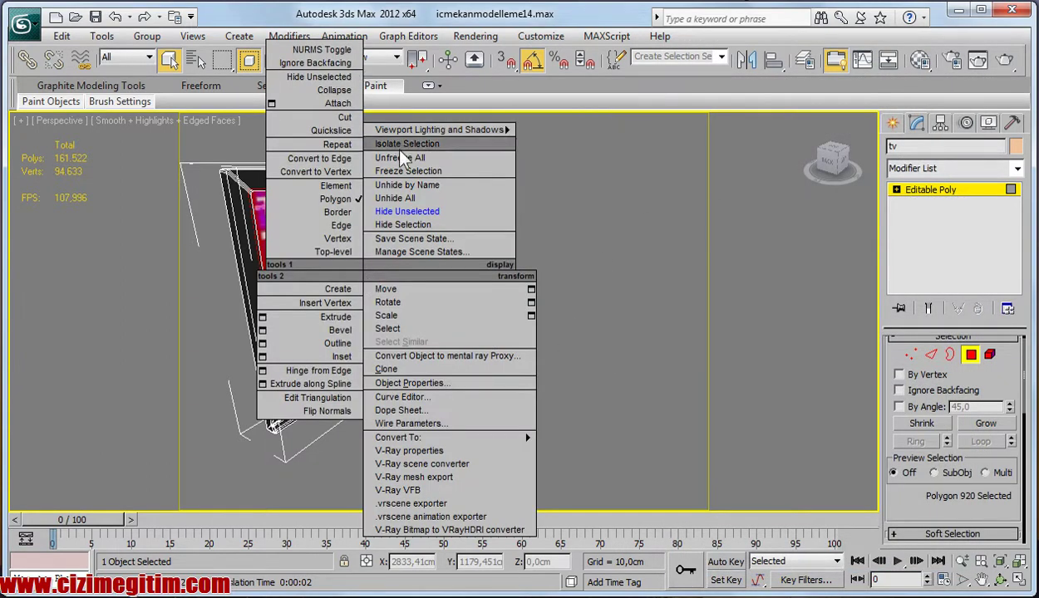
left_click(397, 198)
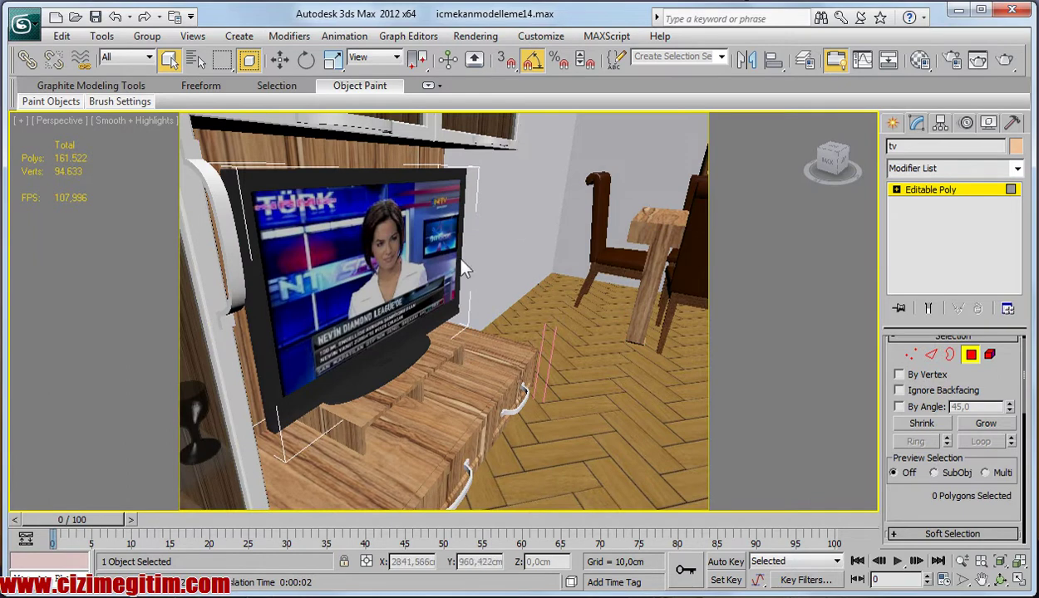
left_click(991, 191)
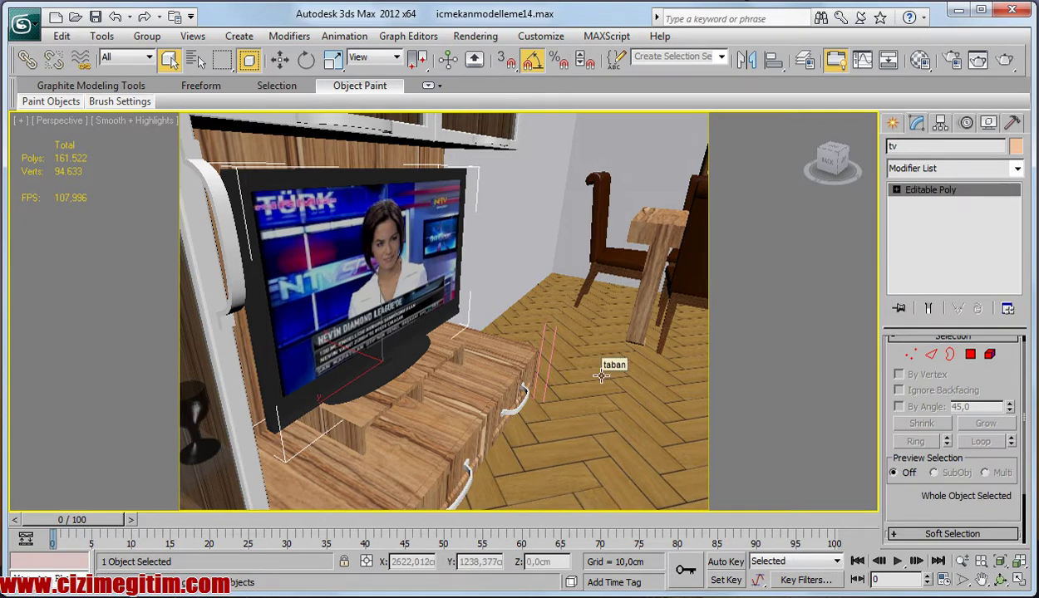
key("c")
double_click(488, 209)
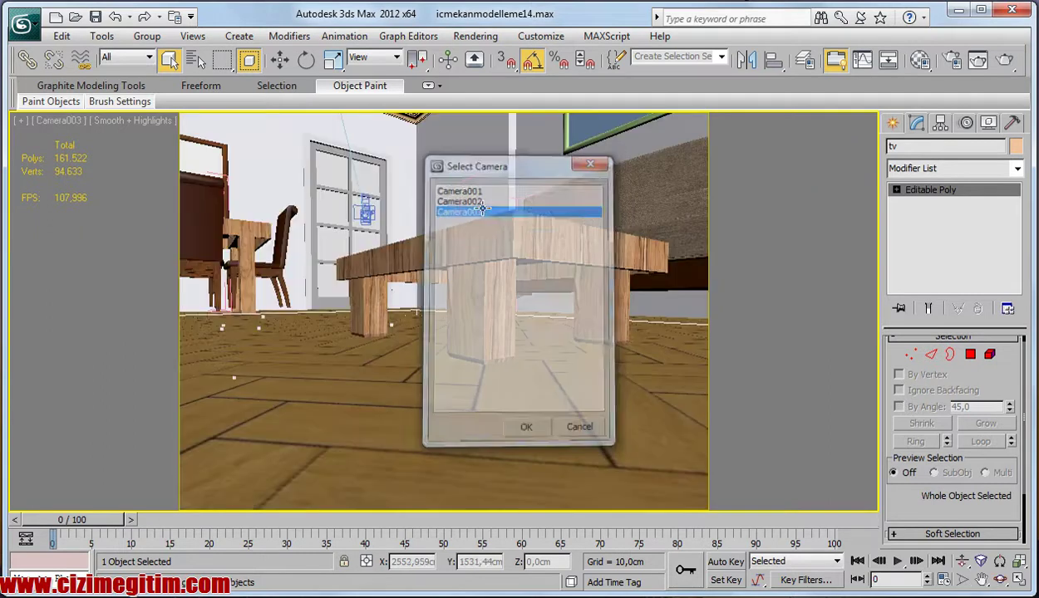
- Select the picture frame and name an unused material slot 'tablo'
left_click(626, 126)
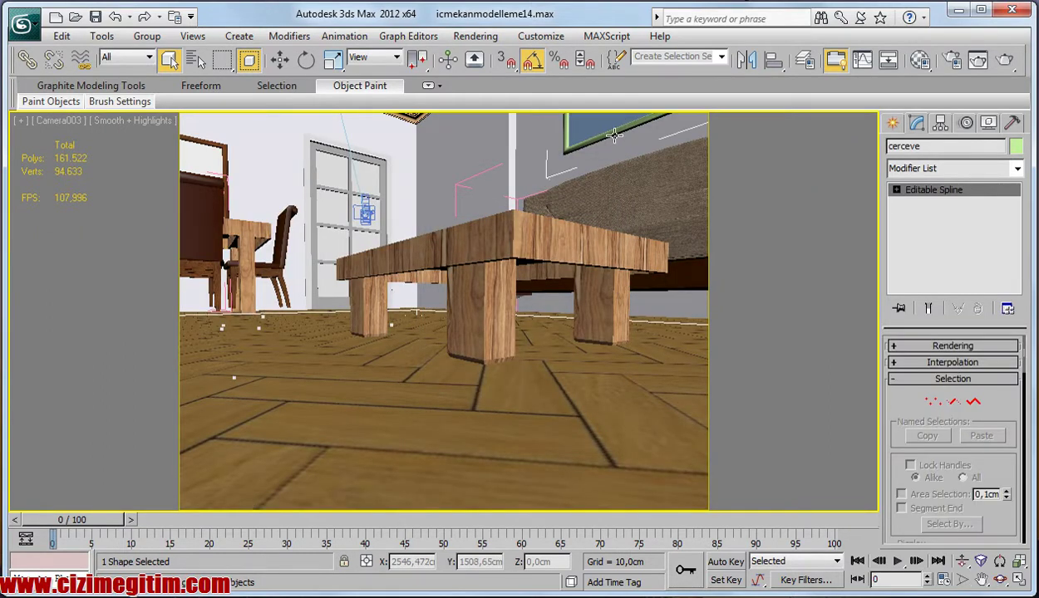
left_click(920, 60)
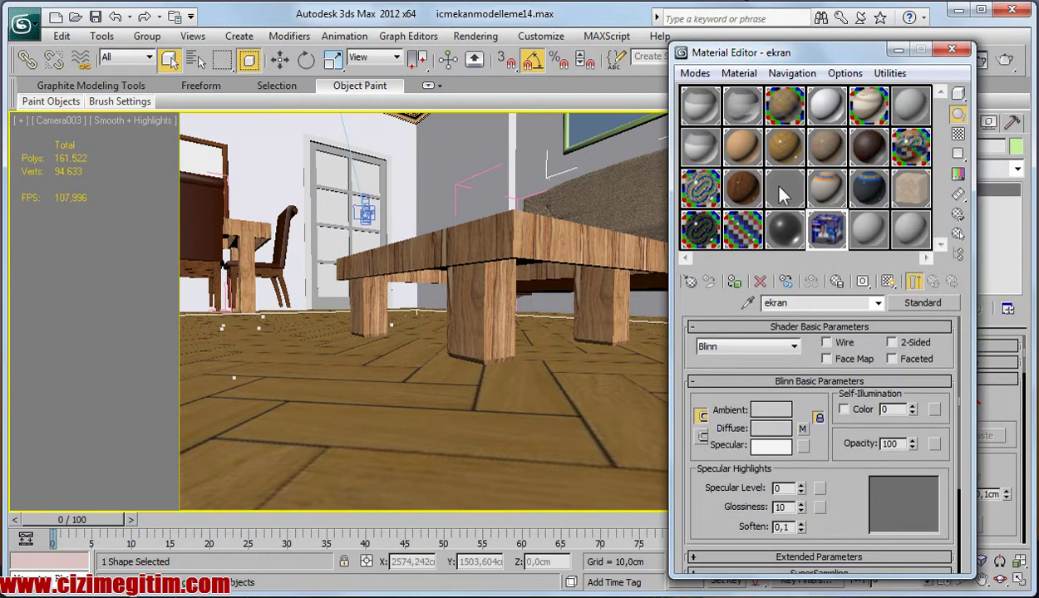
left_click(736, 194)
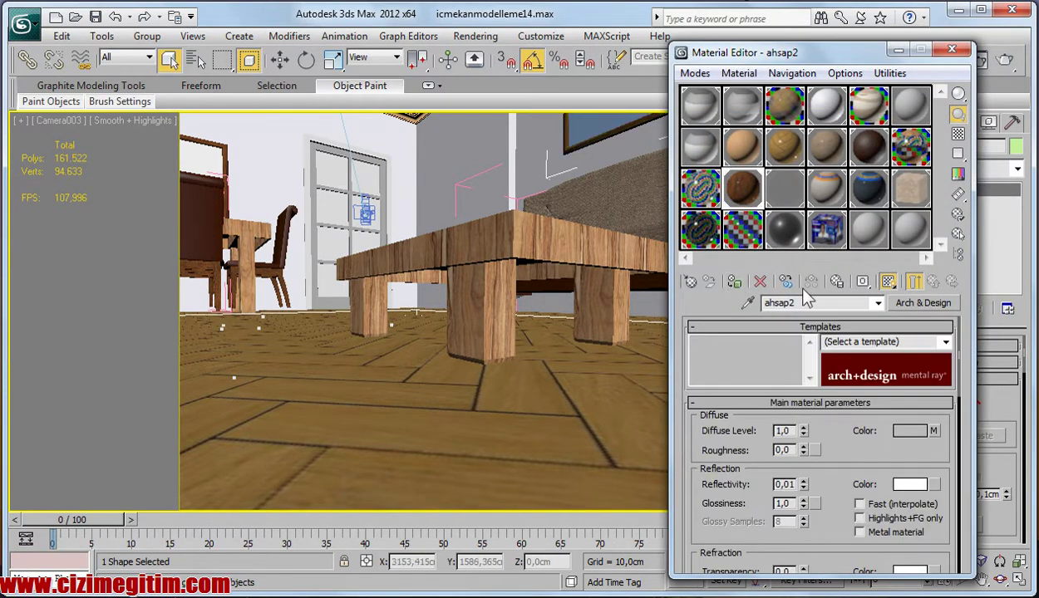
left_click(868, 229)
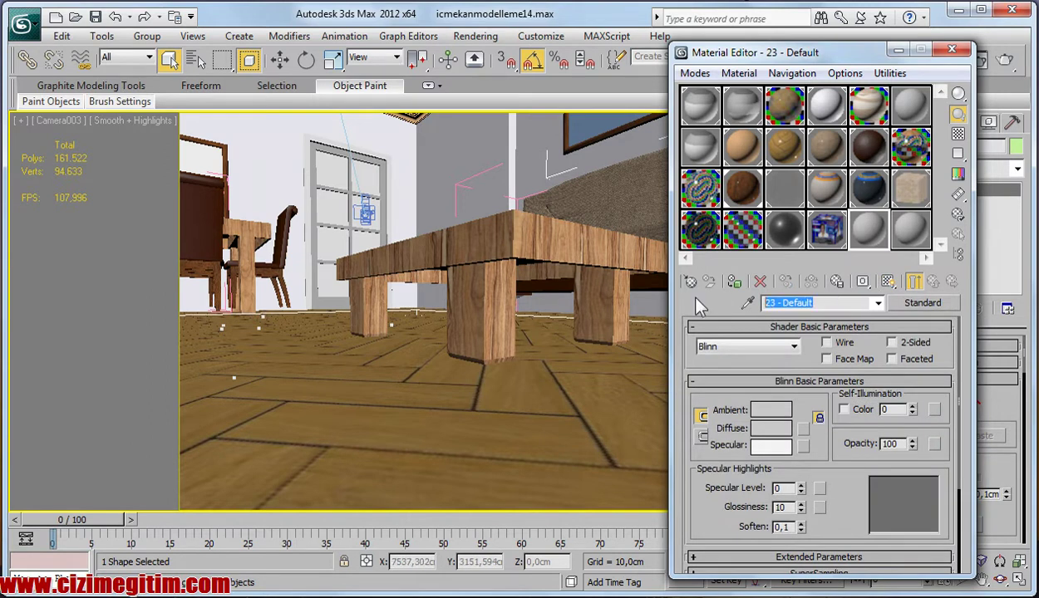
type("tablo")
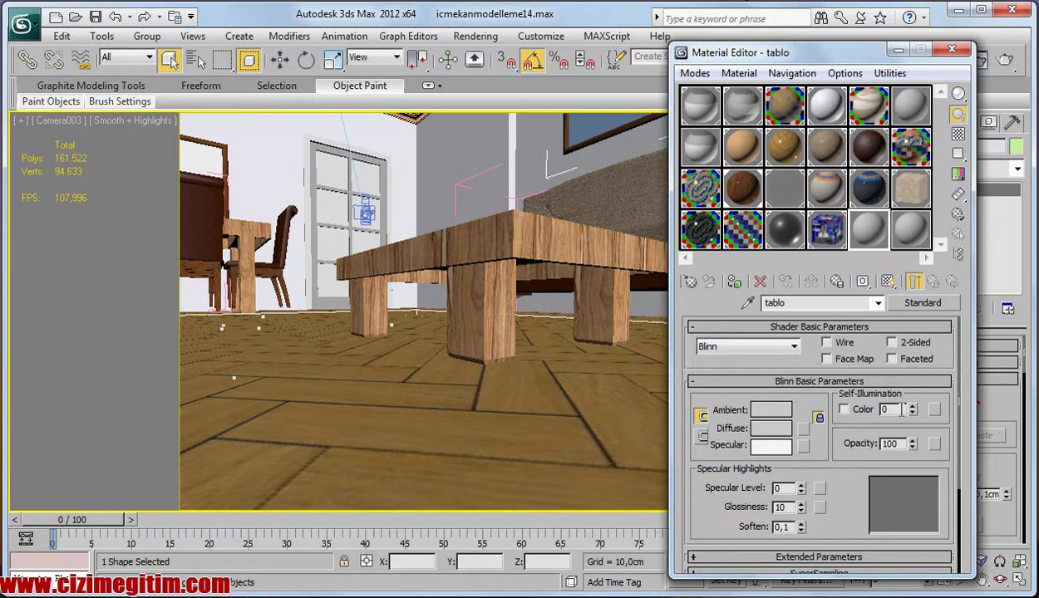
- Add a Bitmap diffuse map and browse to H:\3DSMAX\3dsmax kaplama arşivi\kaplama-doku-materyalleri sadeleştirilmiş
left_click(804, 430)
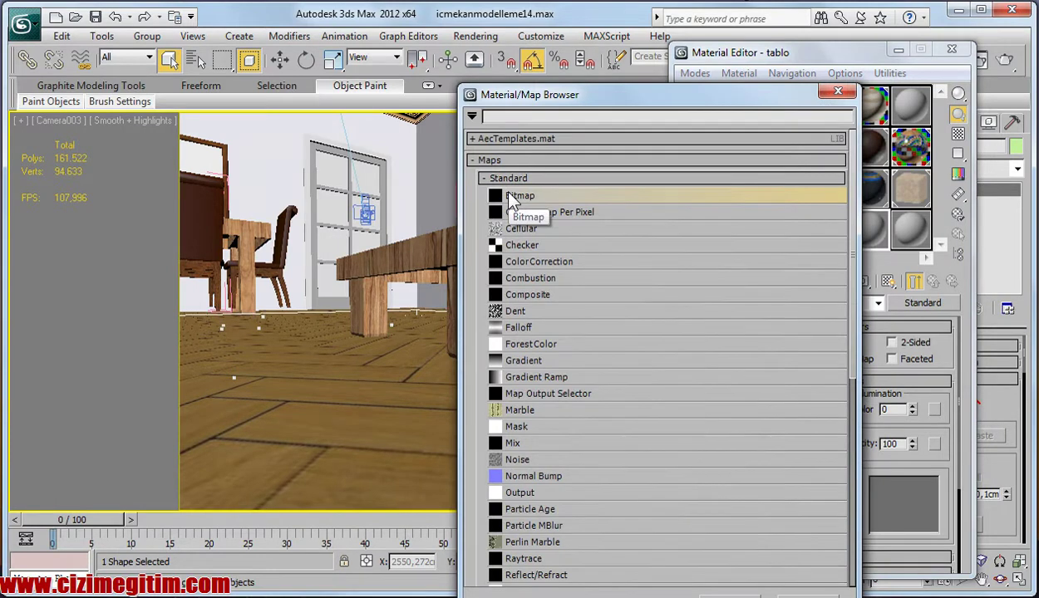
double_click(515, 196)
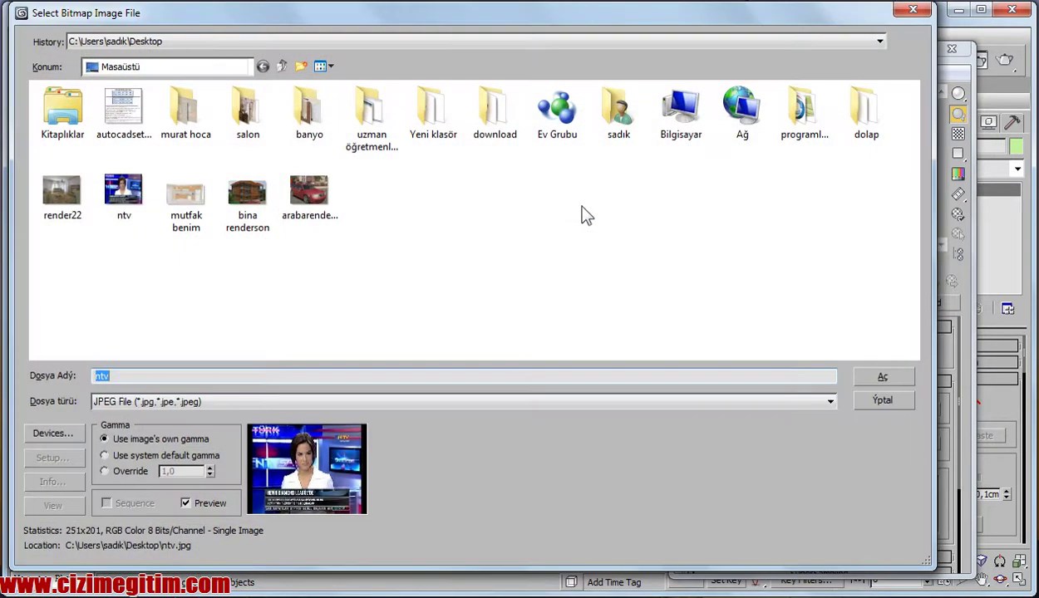
left_click(174, 67)
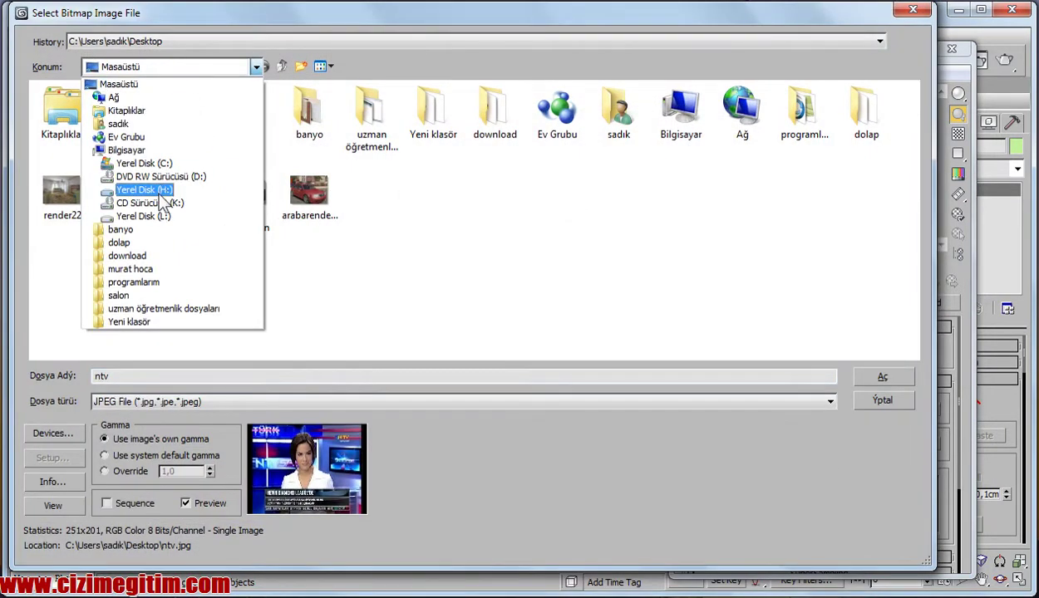
left_click(154, 189)
double_click(80, 110)
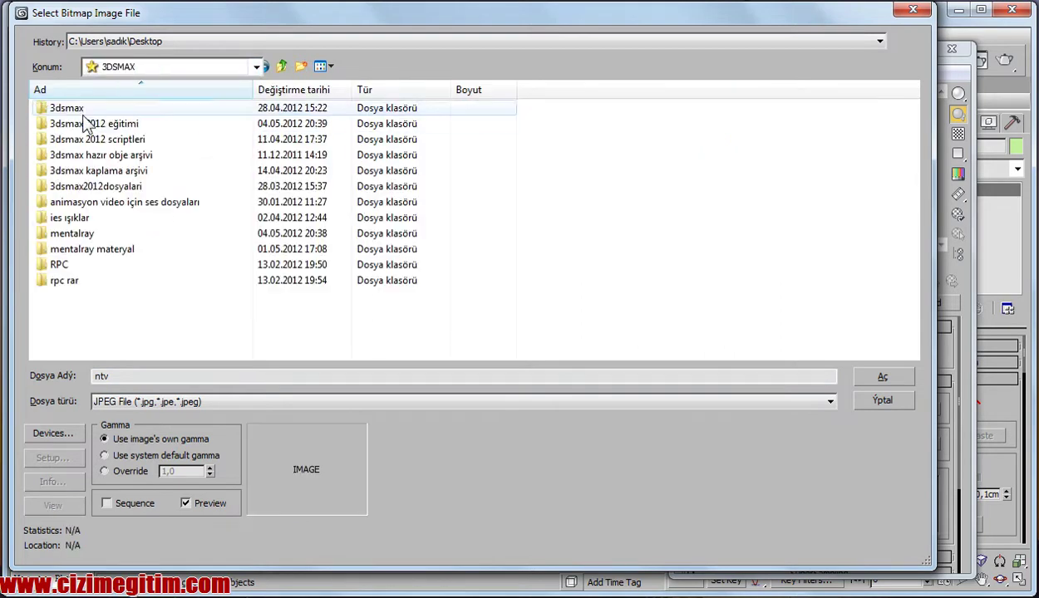
double_click(130, 172)
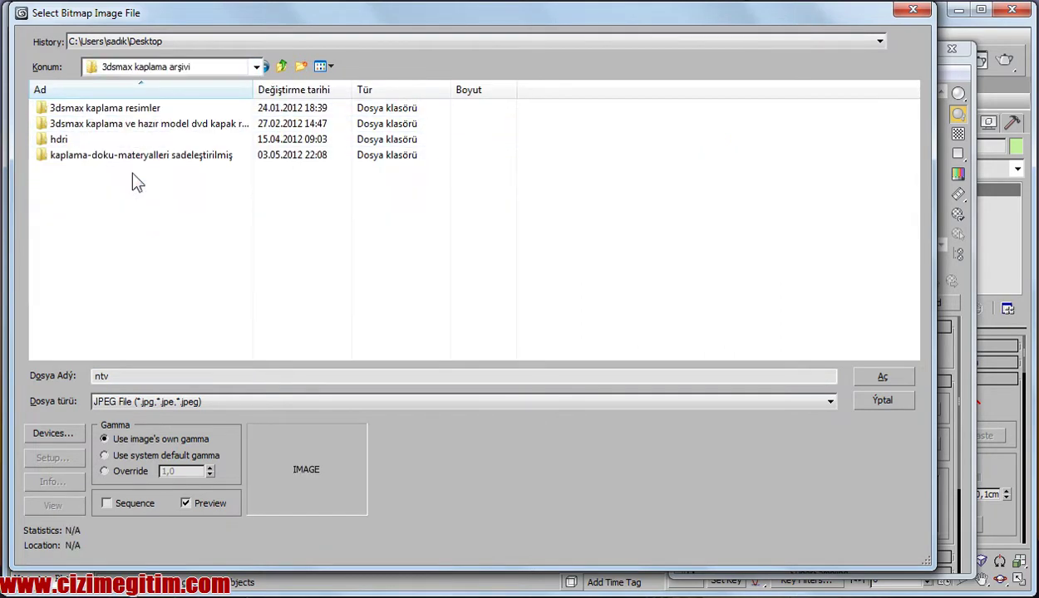
double_click(114, 155)
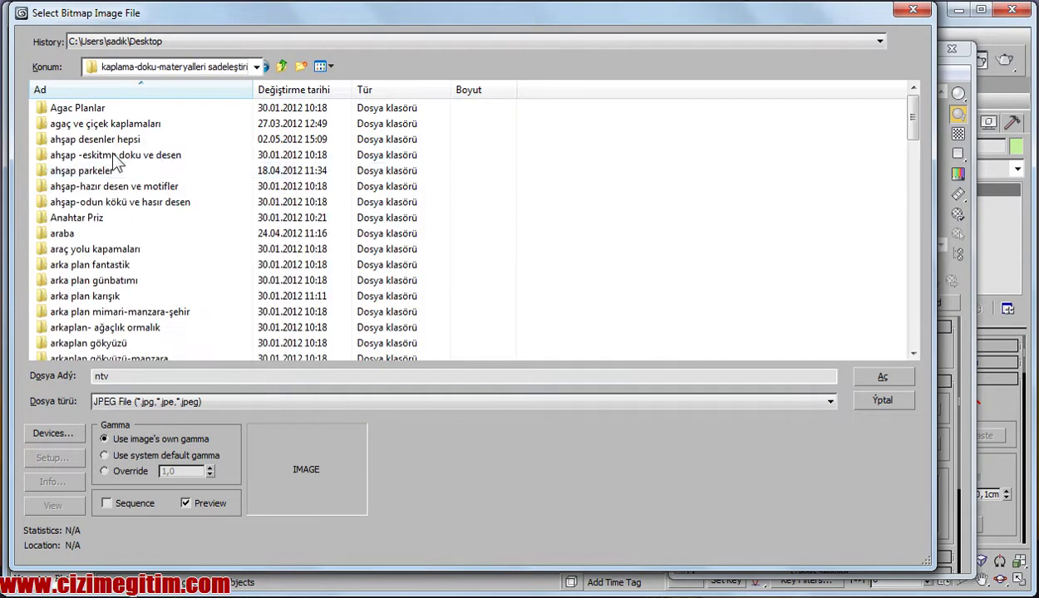
- Open the 'tablo klasikler' folder and browse its painting thumbnails
scroll(336, 212, "down", 2)
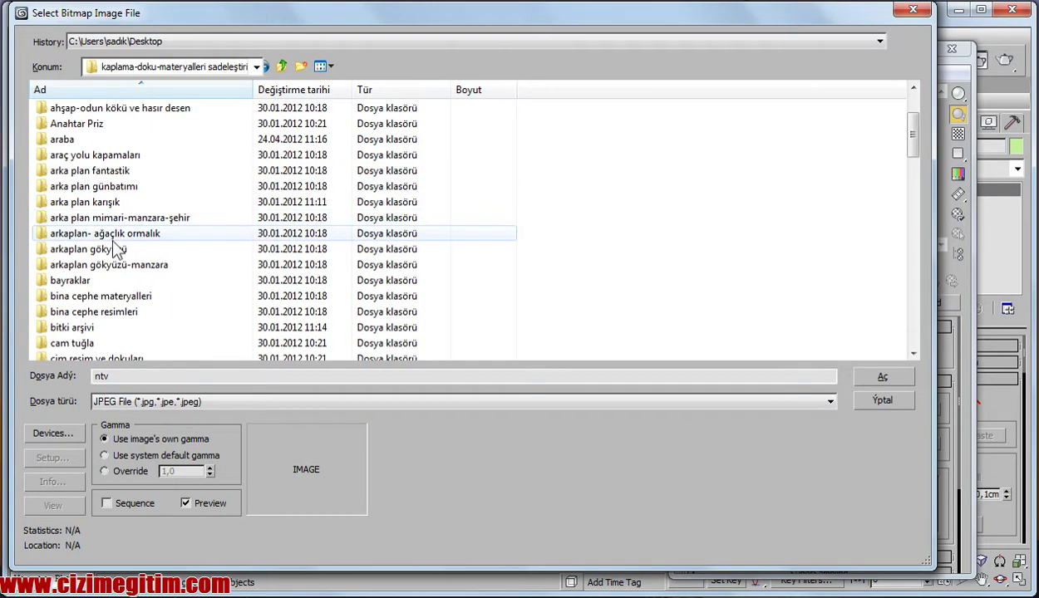
key("t")
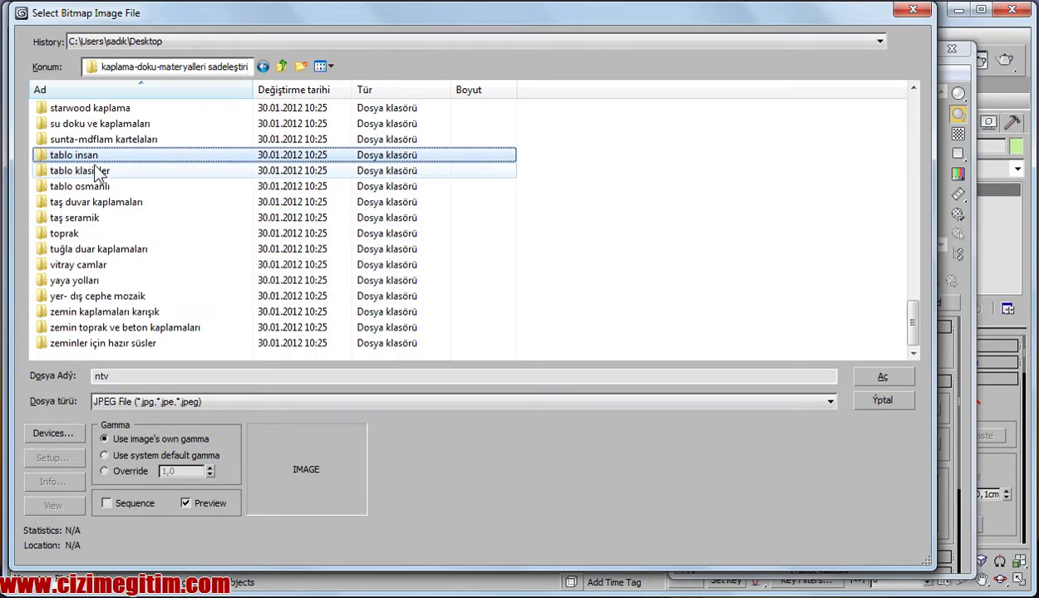
double_click(93, 174)
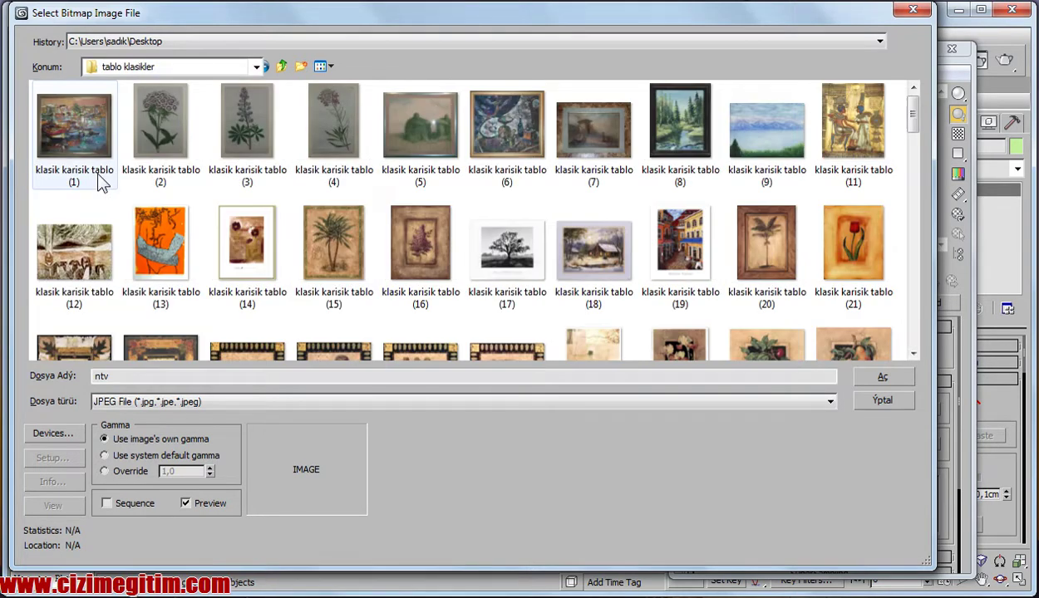
scroll(108, 185, "down", 1)
scroll(121, 186, "down", 5)
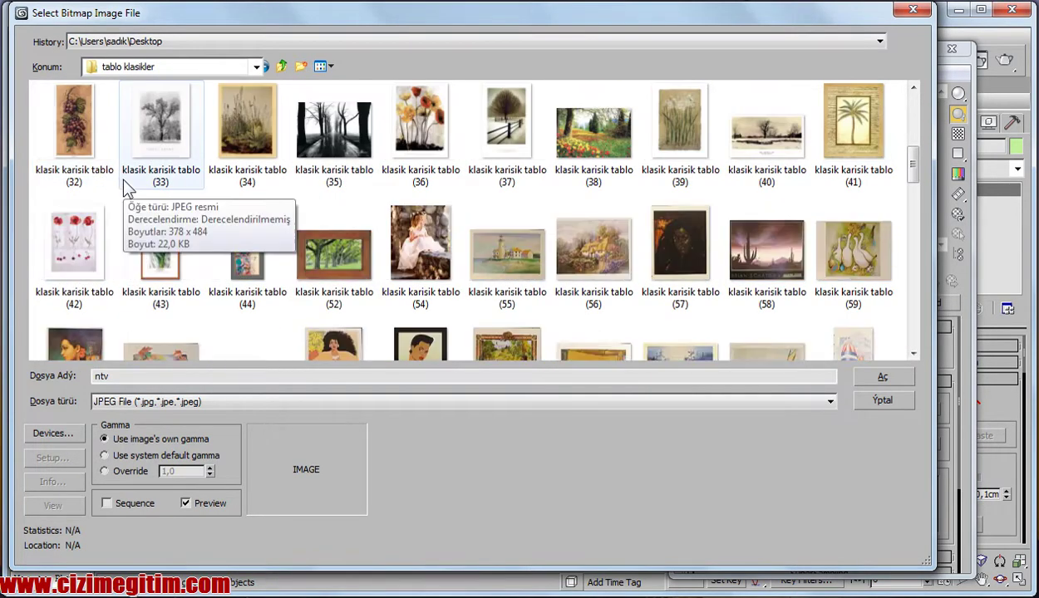
scroll(125, 188, "up", 1)
scroll(125, 181, "down", 2)
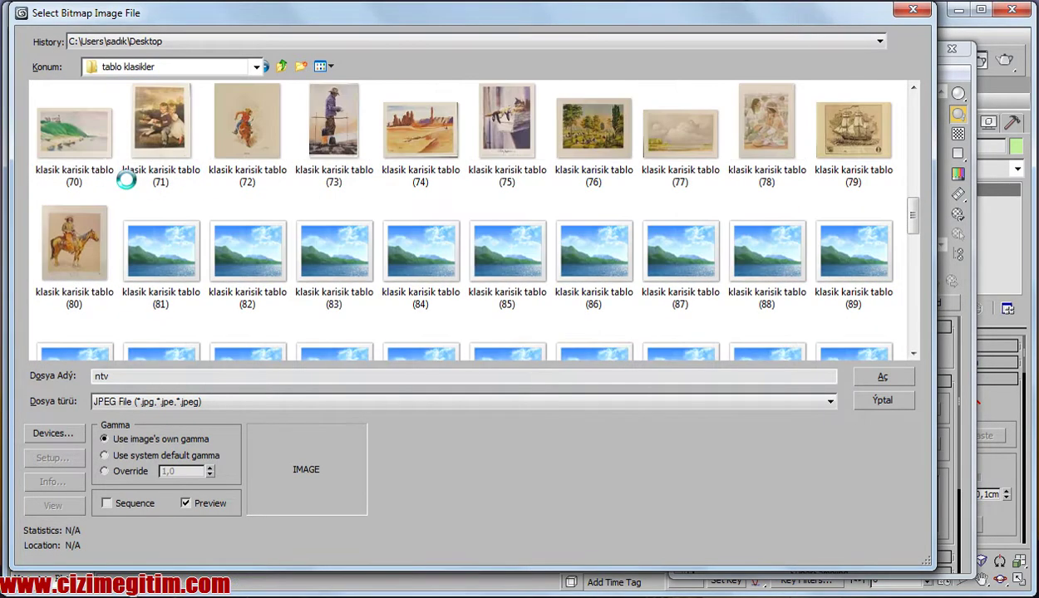
scroll(615, 296, "down", 2)
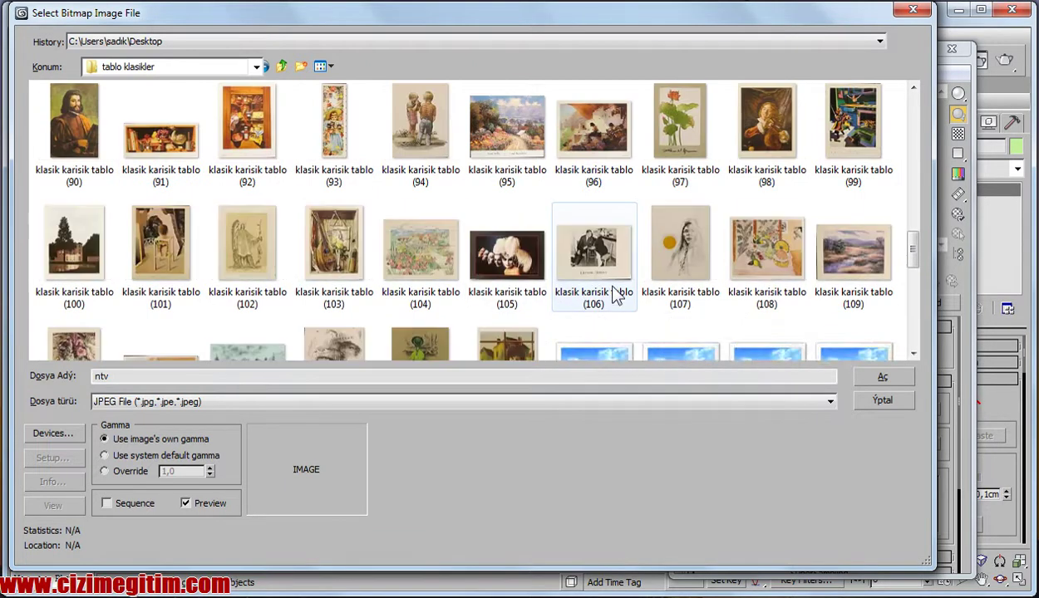
scroll(619, 293, "down", 2)
scroll(657, 290, "down", 2)
scroll(698, 287, "down", 1)
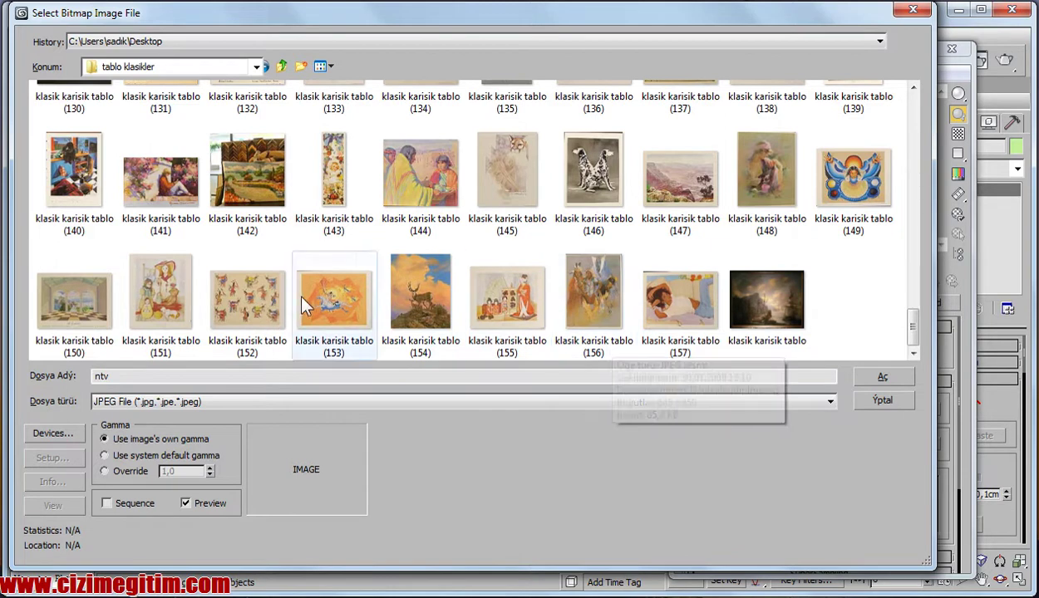
scroll(249, 291, "up", 2)
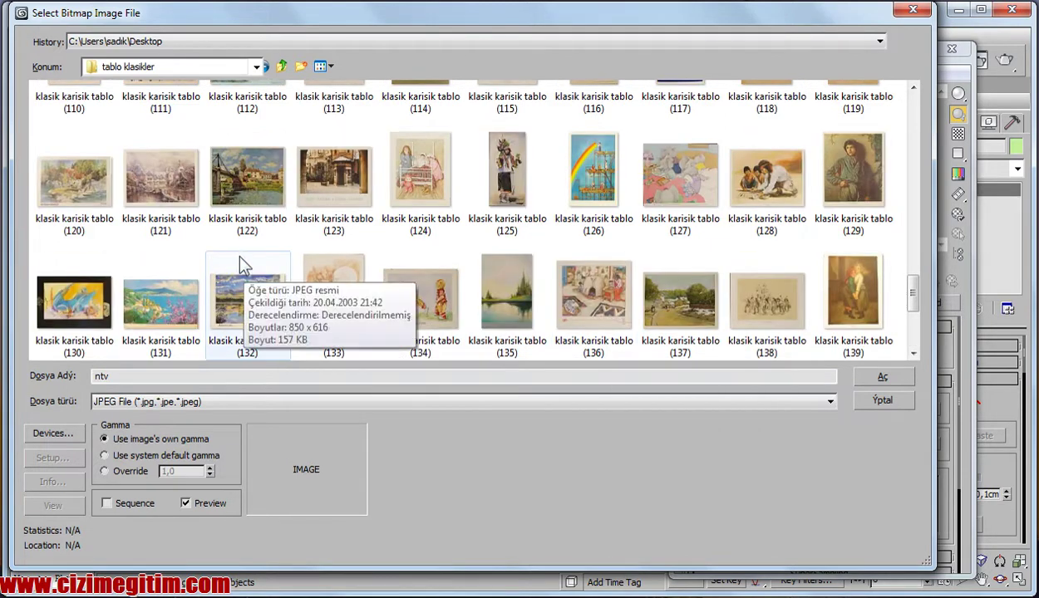
- Load klasik karisik tablo (128).jpg into tablo and apply it, shown shaded, to Plane006
double_click(738, 172)
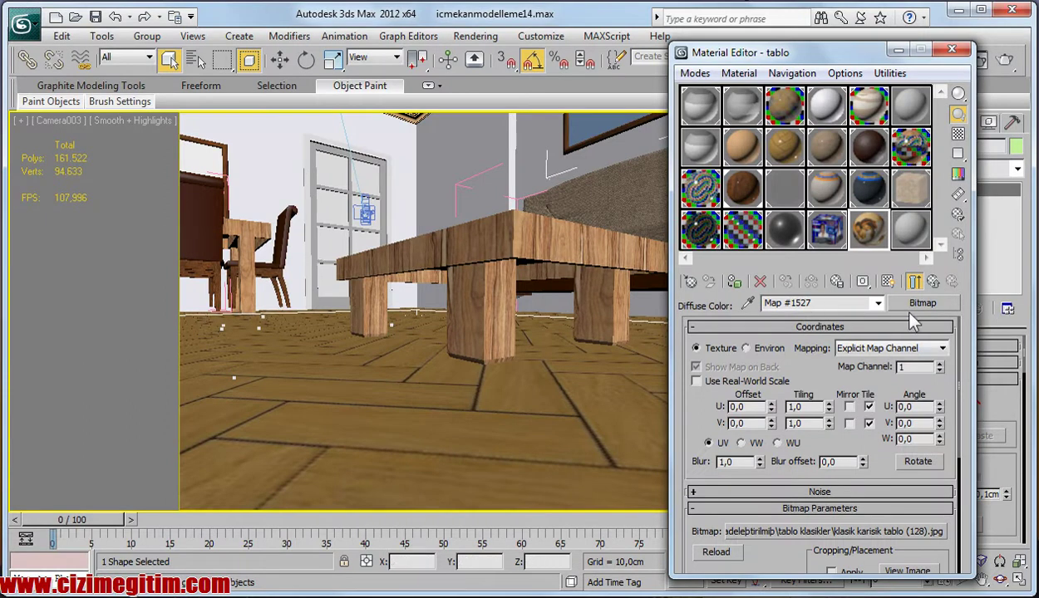
left_click(932, 282)
mouse_move(786, 58)
left_mouse_down()
mouse_move(471, 107)
mouse_move(289, 102)
left_mouse_up()
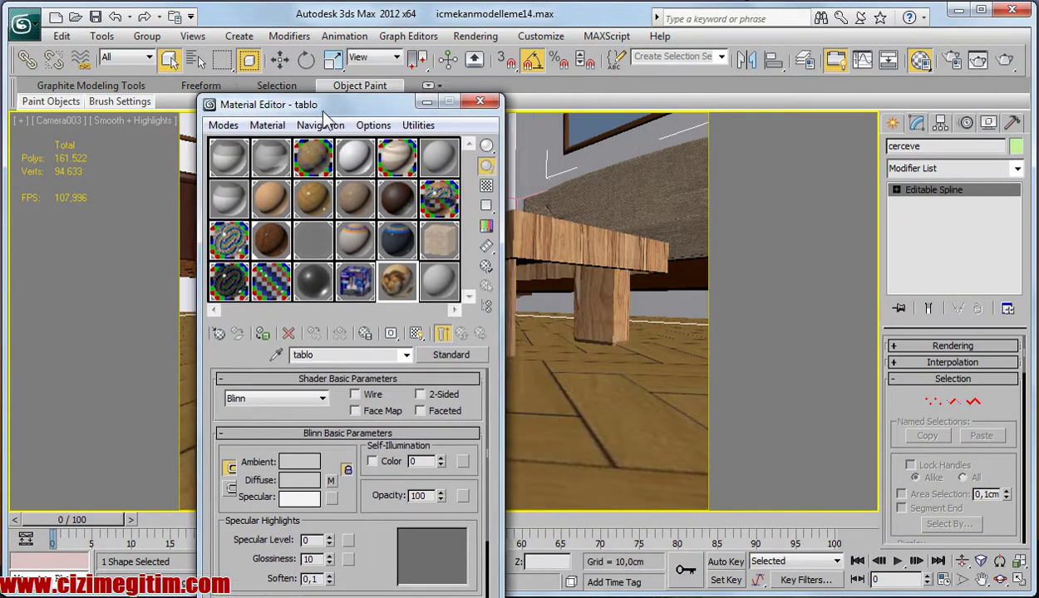
left_click(572, 147)
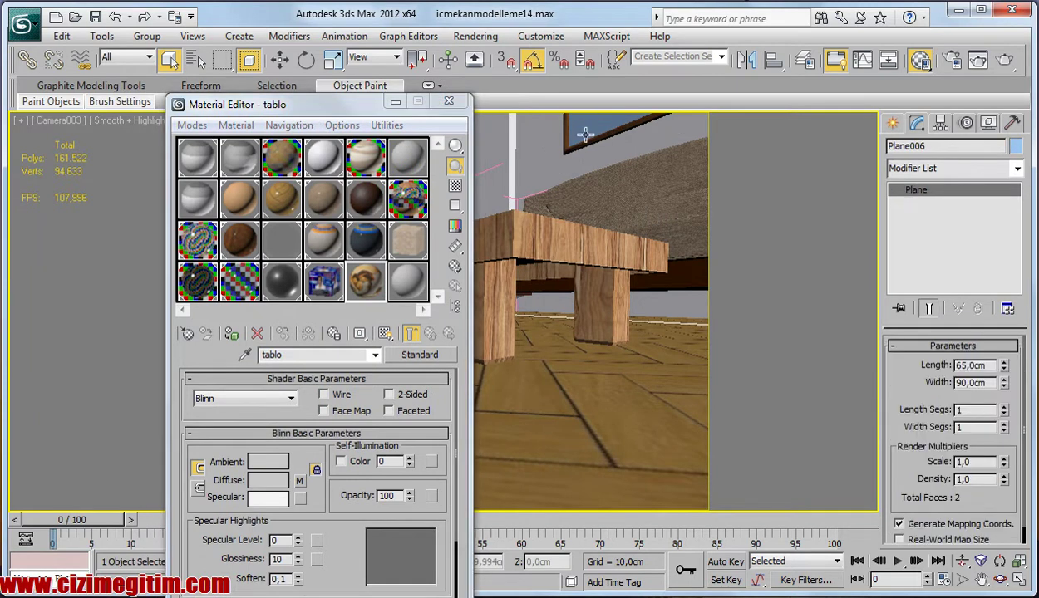
left_click(232, 334)
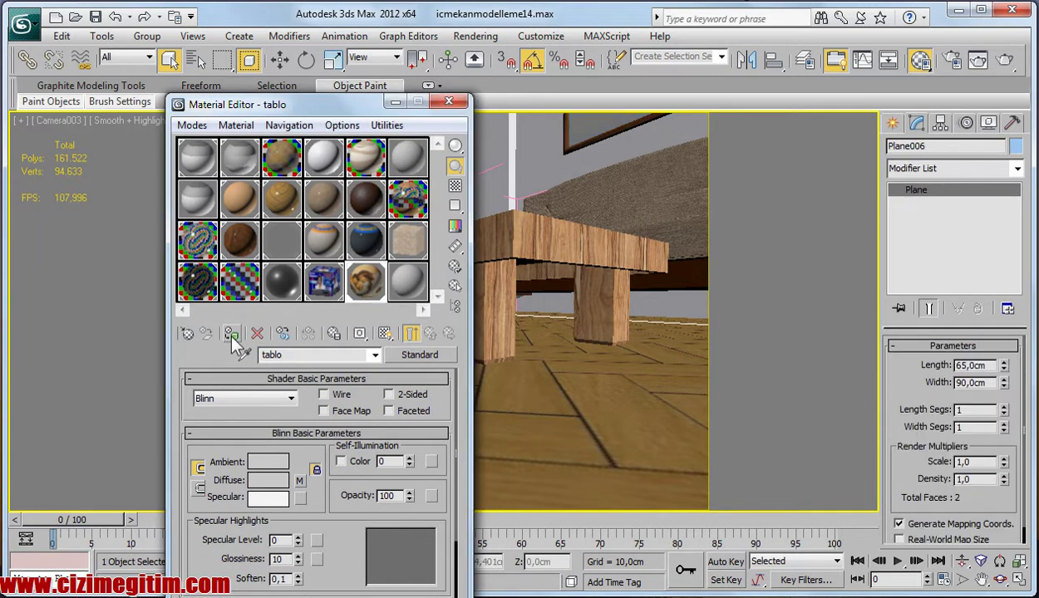
left_click(385, 334)
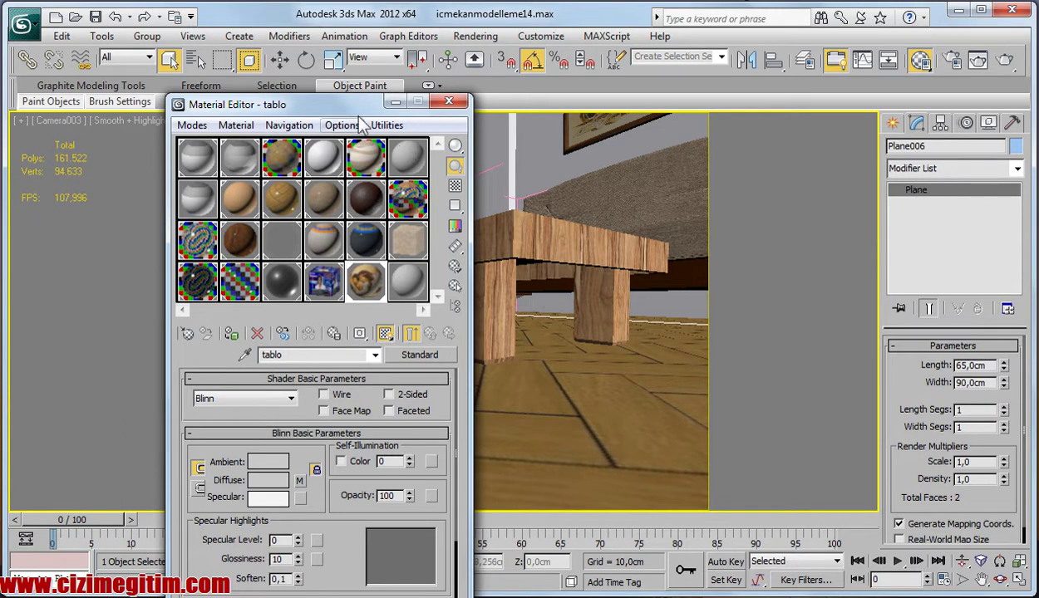
left_click_drag(340, 103, 365, 205)
- Switch to Perspective view and orbit around to face the door
left_click(472, 203)
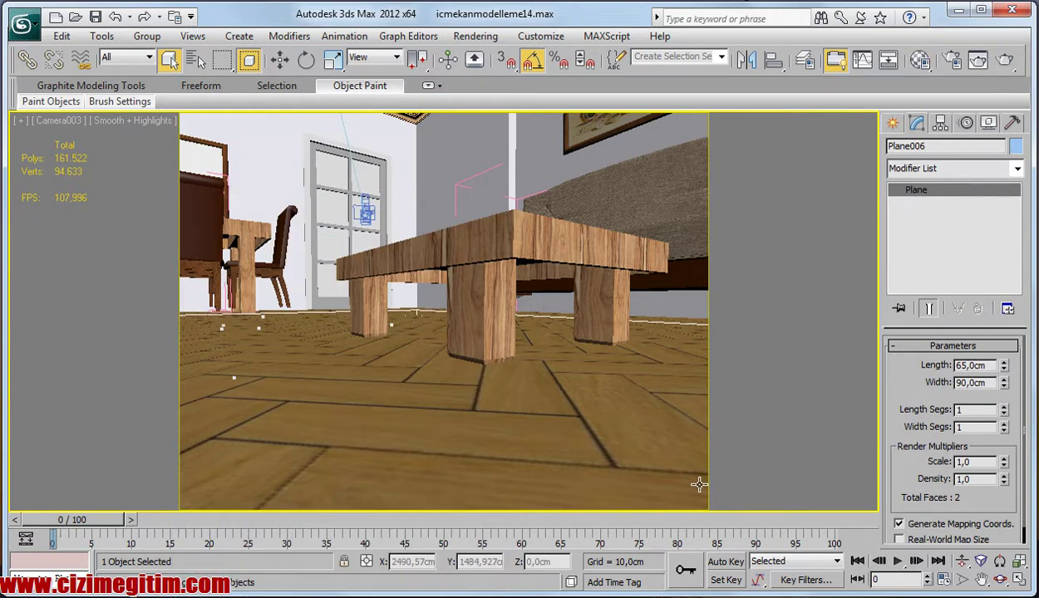
key("p")
left_click(1002, 580)
mouse_move(598, 310)
left_mouse_down()
mouse_move(480, 310)
mouse_move(492, 207)
left_mouse_up()
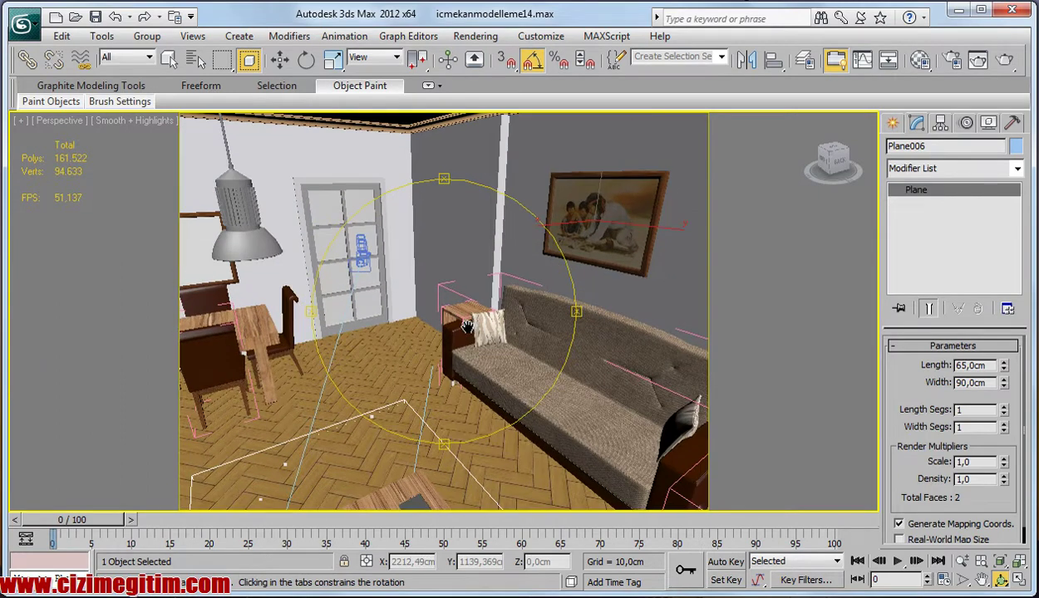
mouse_move(401, 265)
left_mouse_down()
mouse_move(414, 329)
mouse_move(354, 249)
mouse_move(378, 213)
left_mouse_up()
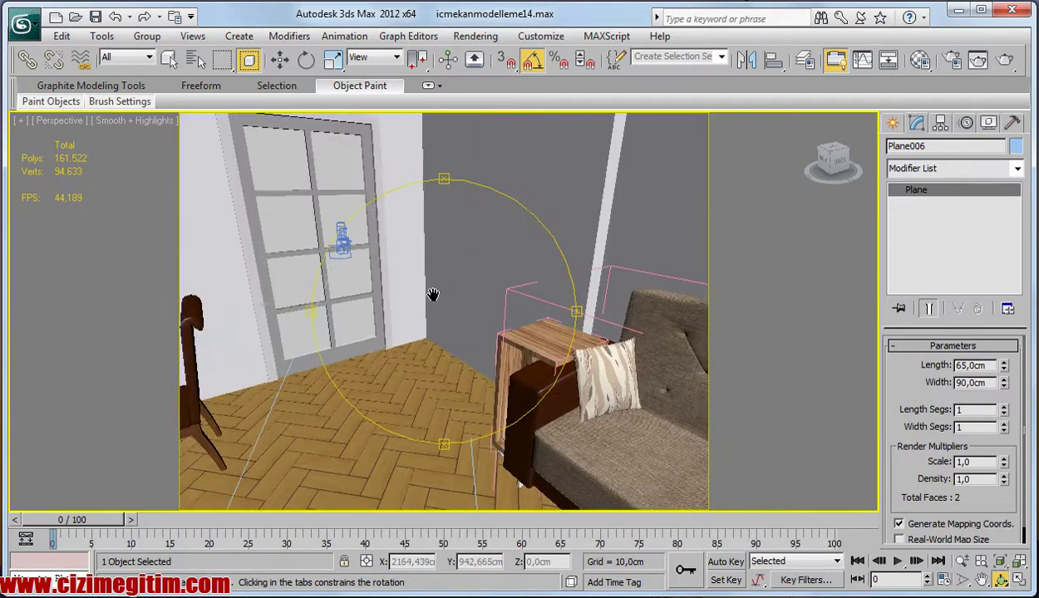
right_click(378, 213)
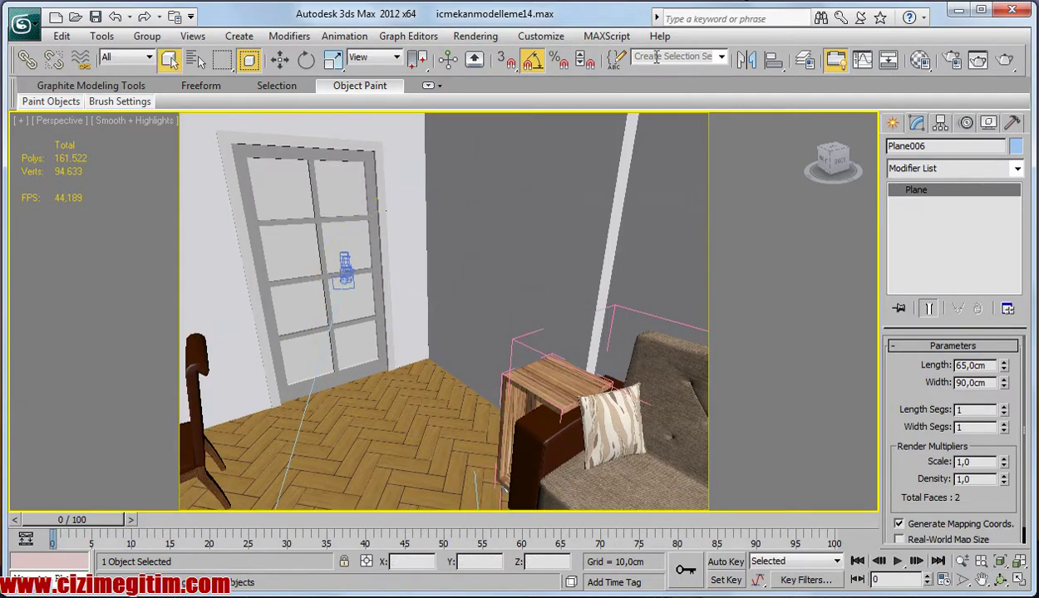
- Instance the ahsap2 wood material into dada's Front and Back sub-materials
left_click(920, 59)
mouse_move(261, 199)
left_mouse_down()
mouse_move(409, 198)
mouse_move(646, 172)
left_mouse_up()
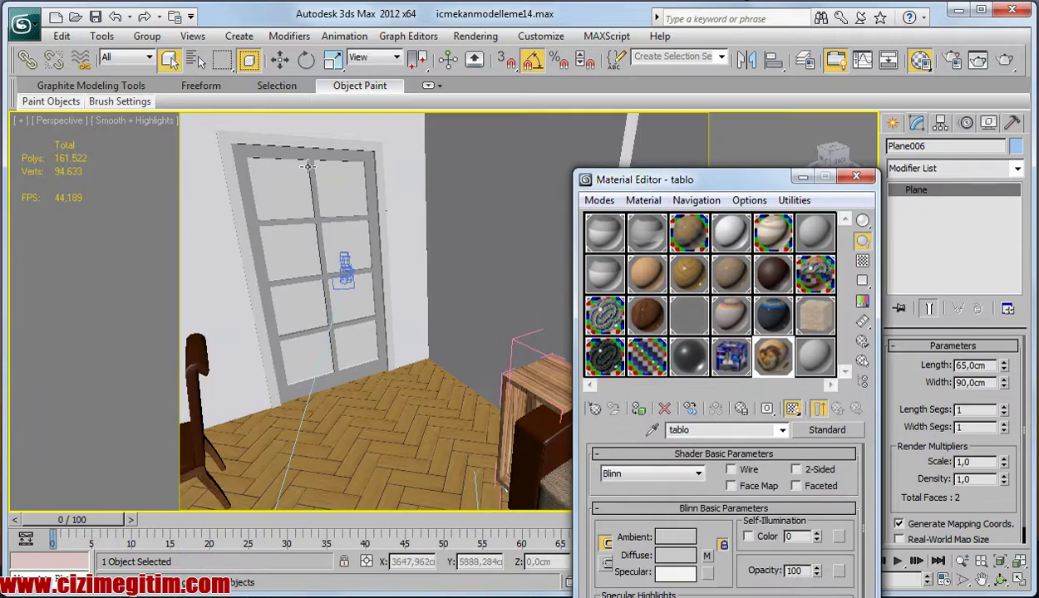
left_click(648, 329)
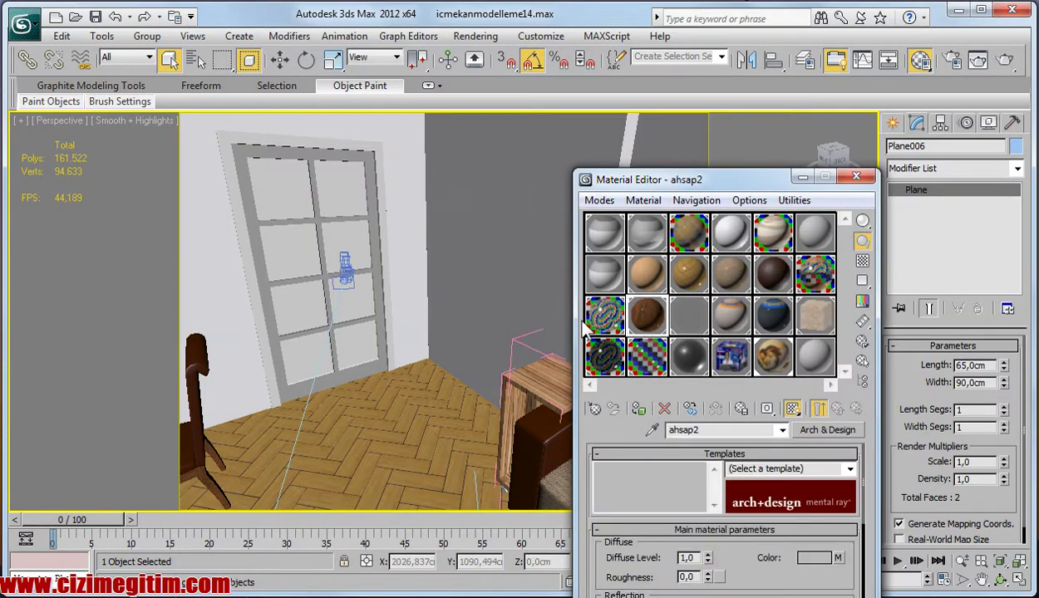
left_click(602, 241)
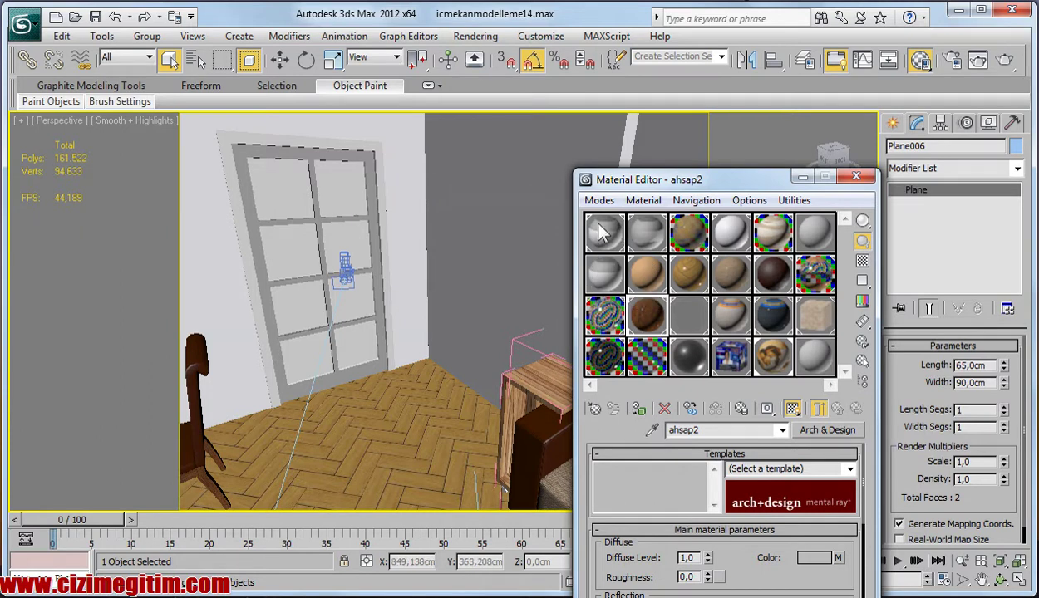
left_click_drag(658, 324, 742, 543)
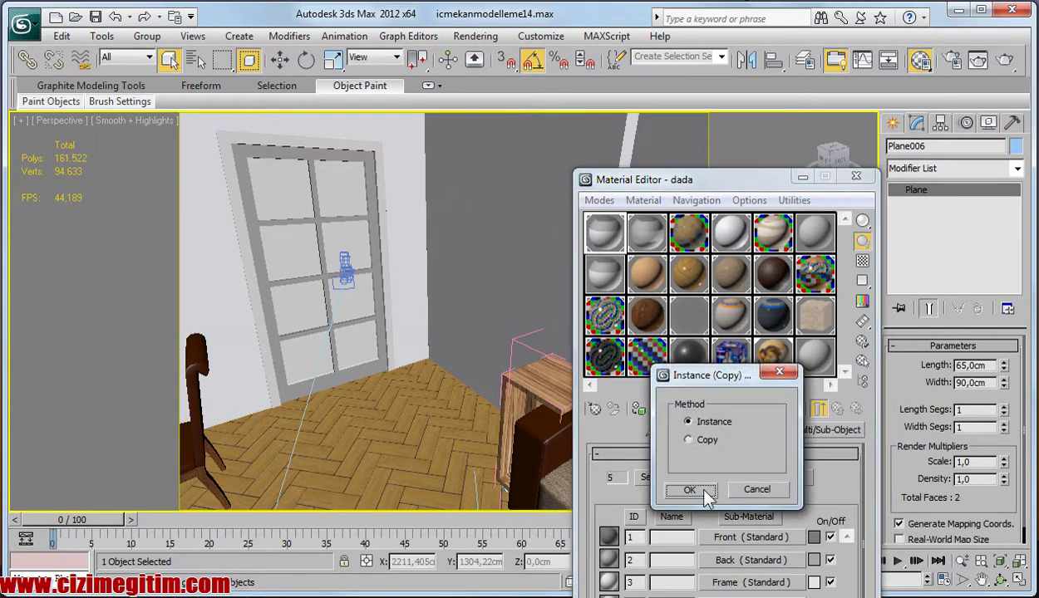
left_click(692, 490)
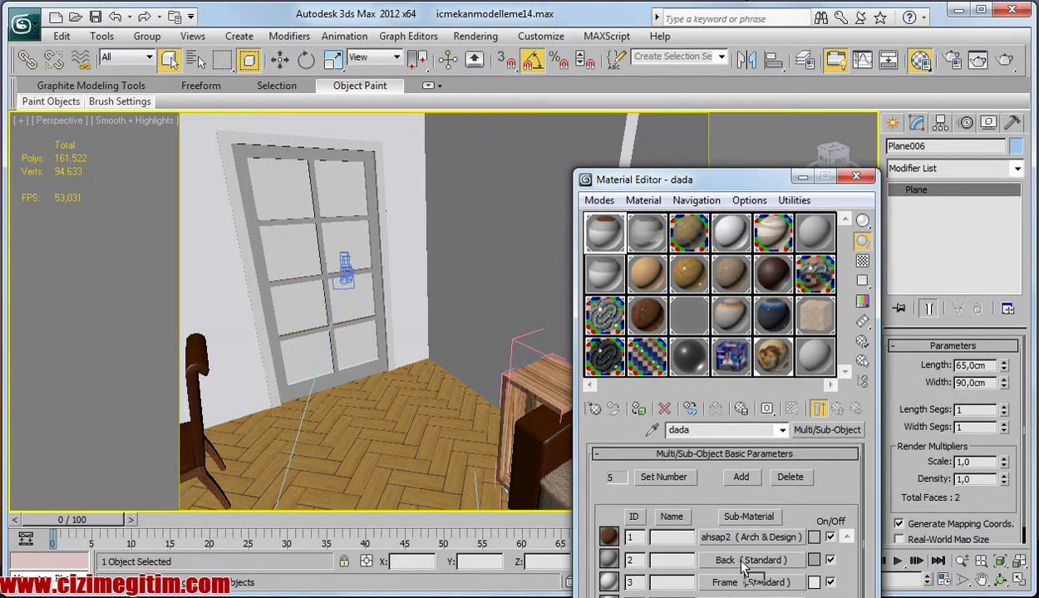
left_click_drag(658, 355, 736, 560)
left_click(691, 490)
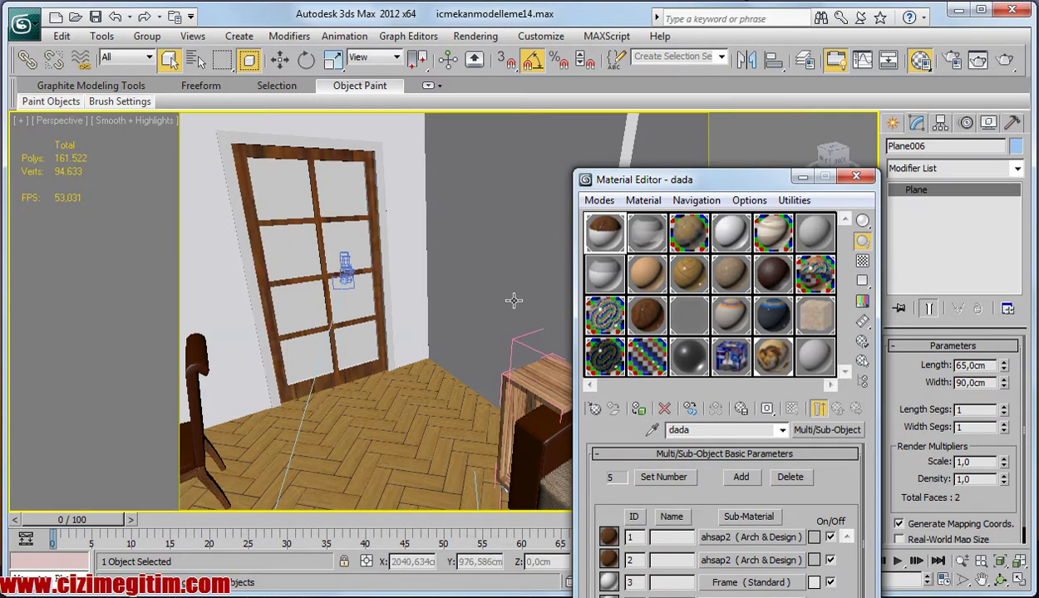
mouse_move(246, 339)
middle_mouse_down("alt")
mouse_move(341, 324)
mouse_move(385, 290)
middle_mouse_up("alt")
scroll(340, 324, "down", 3)
left_click(855, 176)
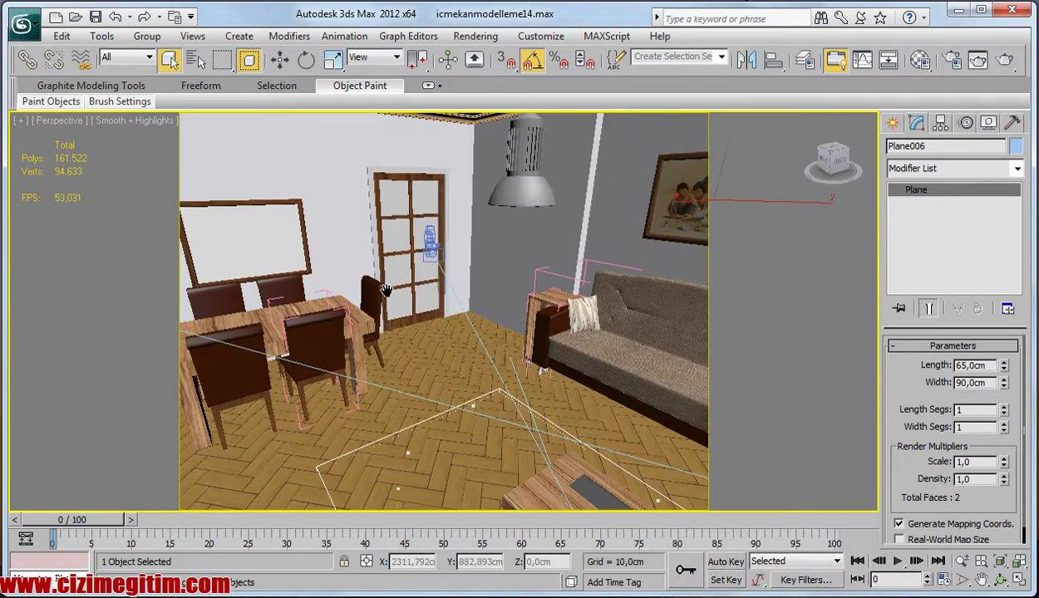
- Preview the room through Camera003 and Camera002, then settle on Camera001
key("c")
double_click(462, 210)
key("c")
double_click(480, 199)
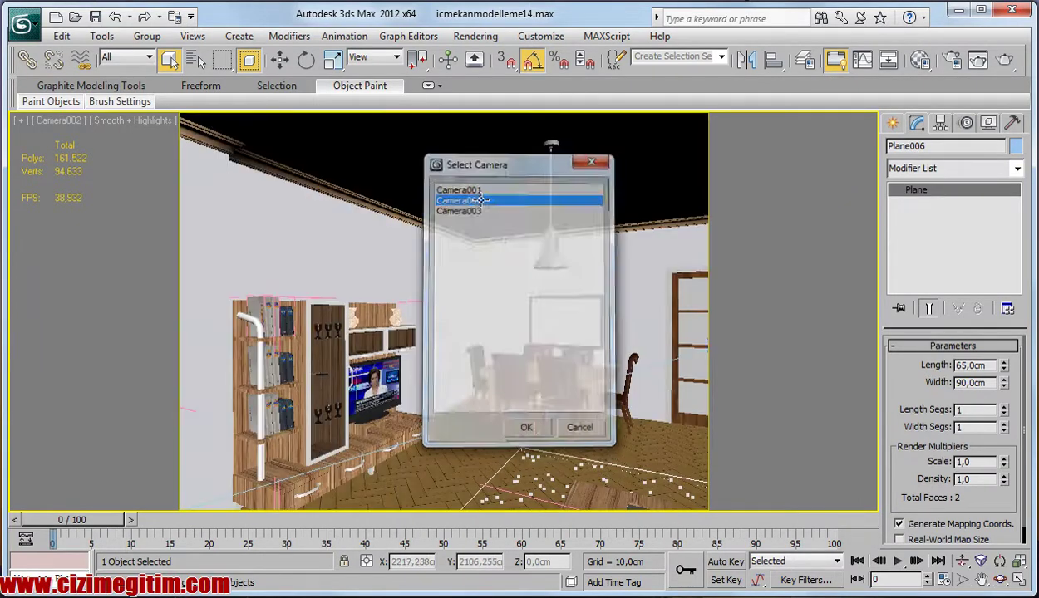
key("c")
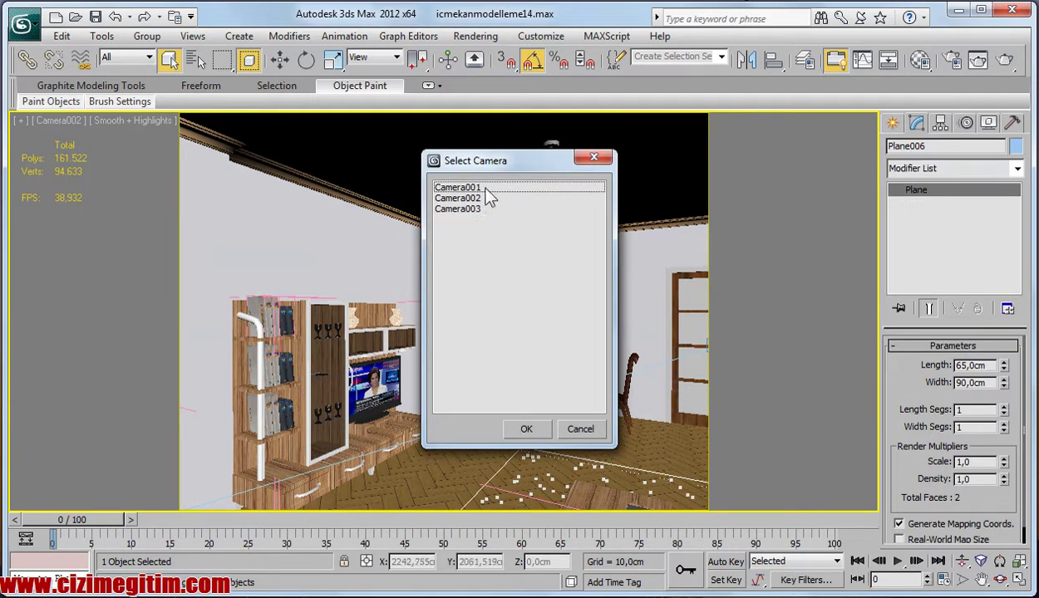
double_click(485, 188)
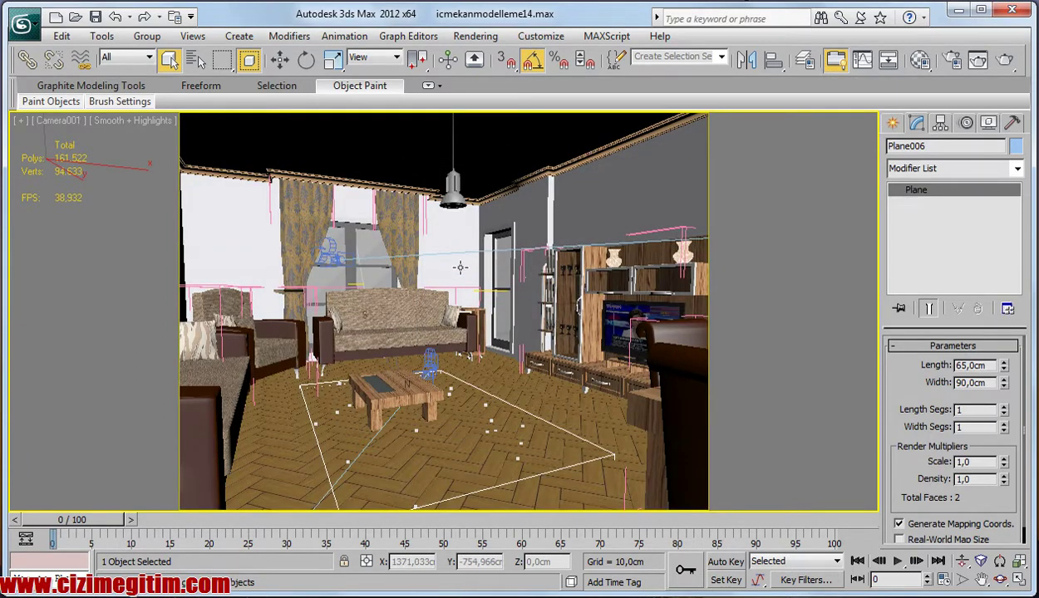
- Assign the chrome 'krom' material to the avize chandelier group and close the Material Editor
left_click(455, 197)
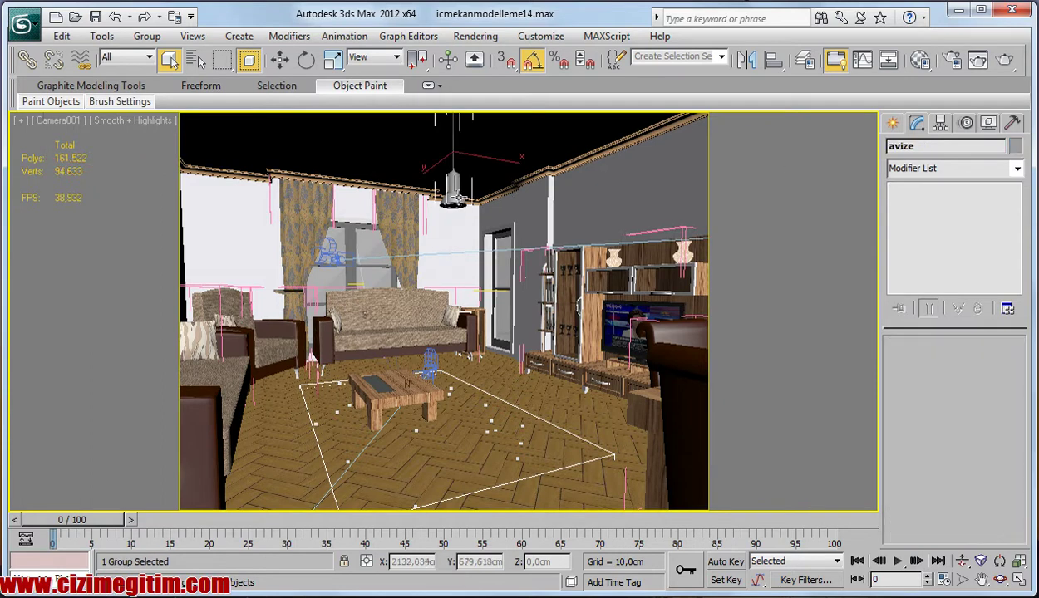
left_click(920, 60)
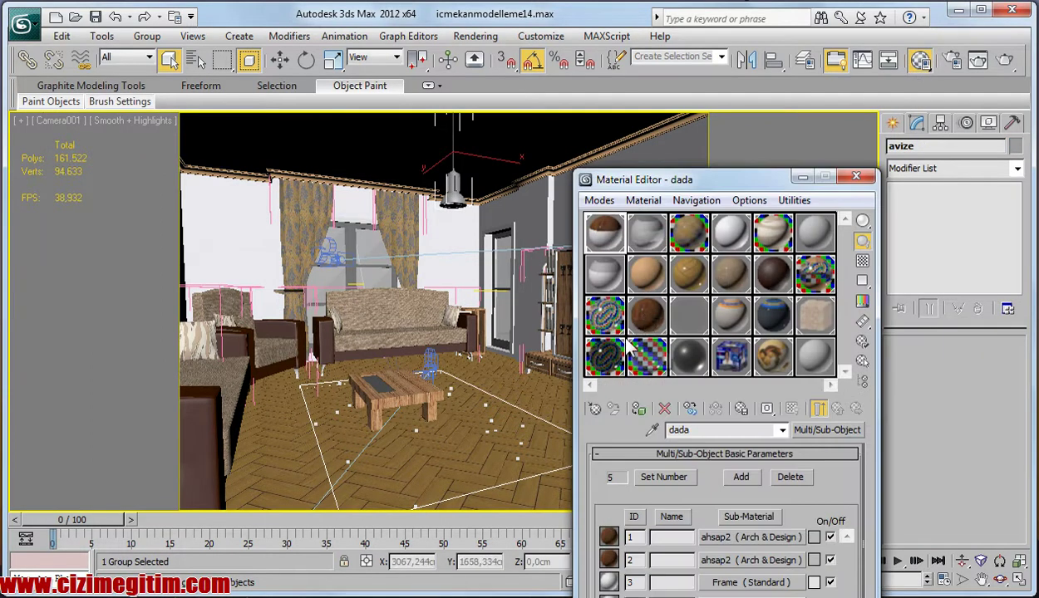
left_click(594, 327)
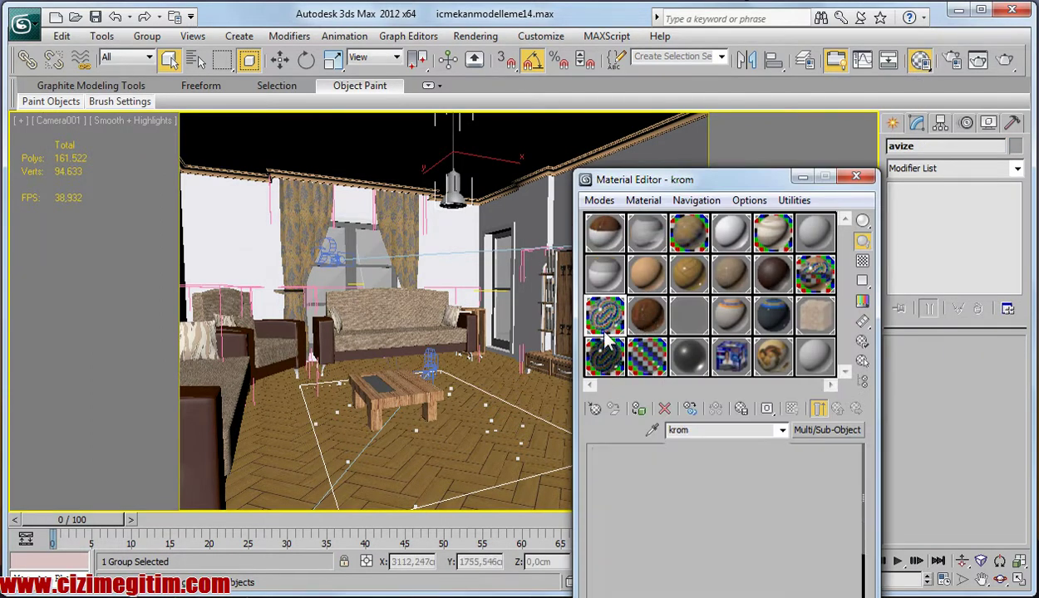
left_click(639, 413)
left_click(856, 176)
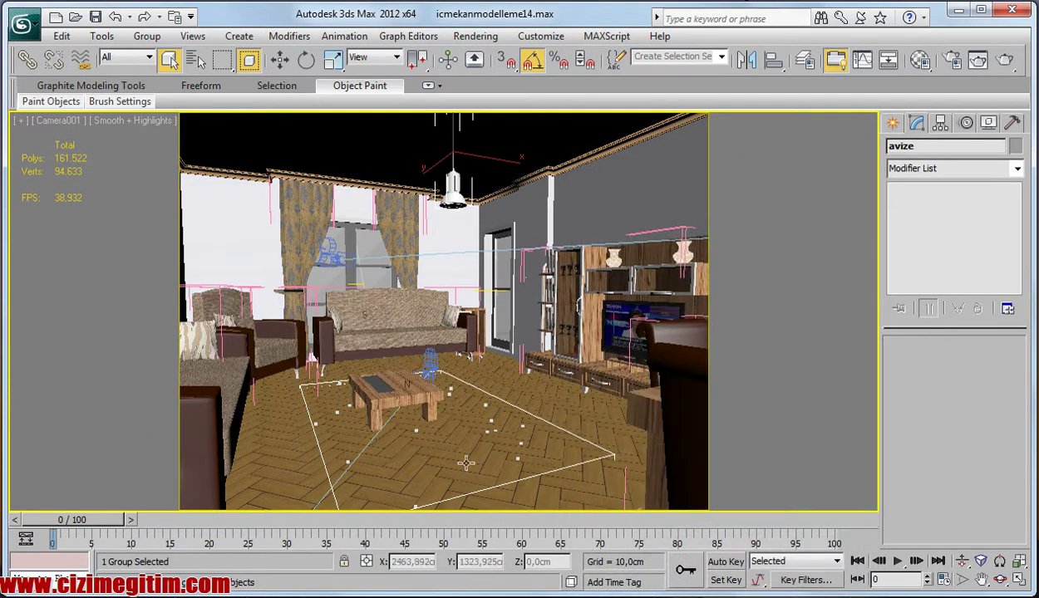